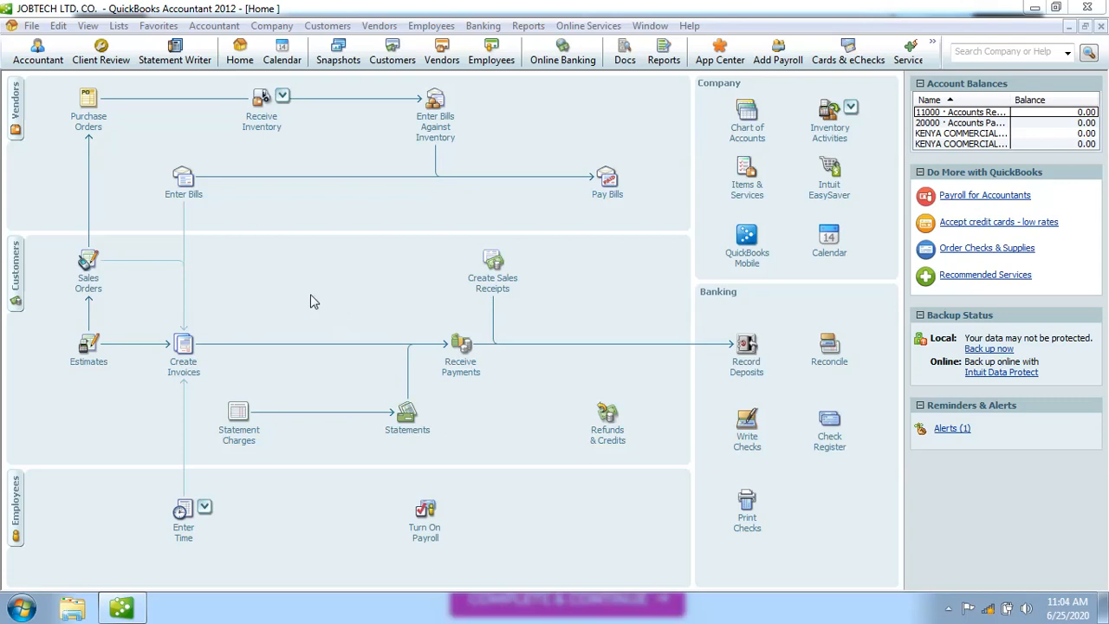
Open Edit > Preferences at Multiple Currencies on the Company Preferences tab.
left_click(58, 26)
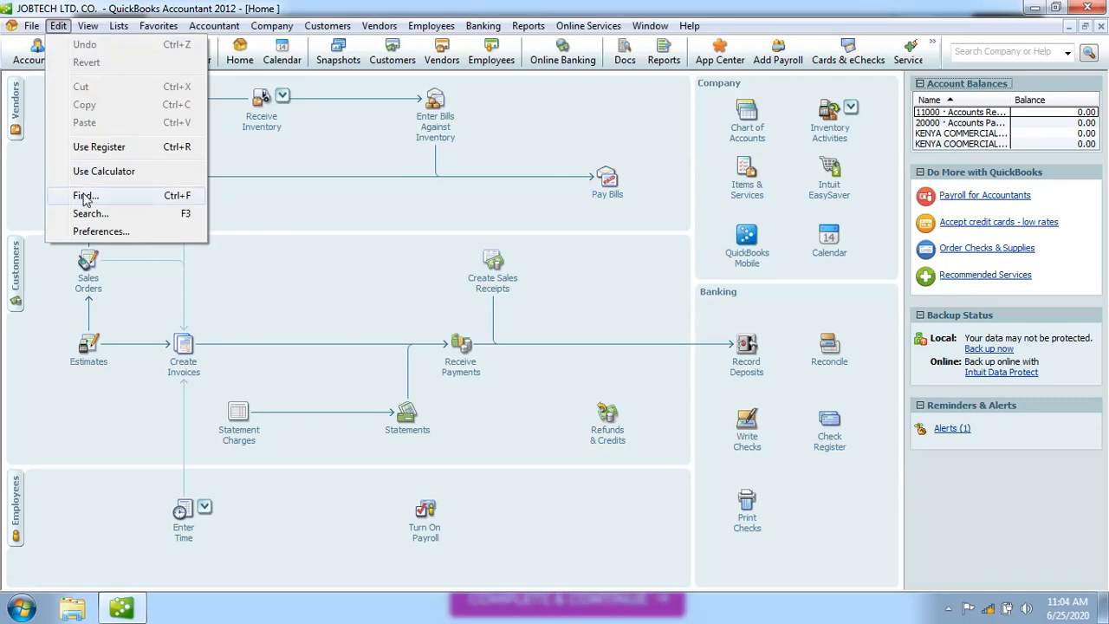
left_click(95, 232)
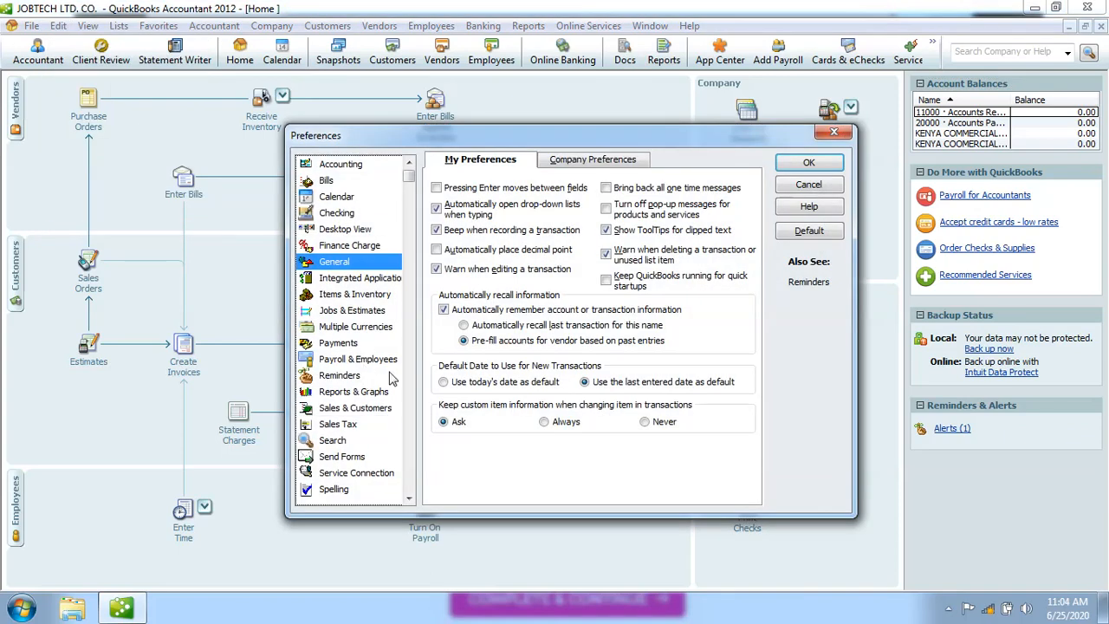
left_click(371, 333)
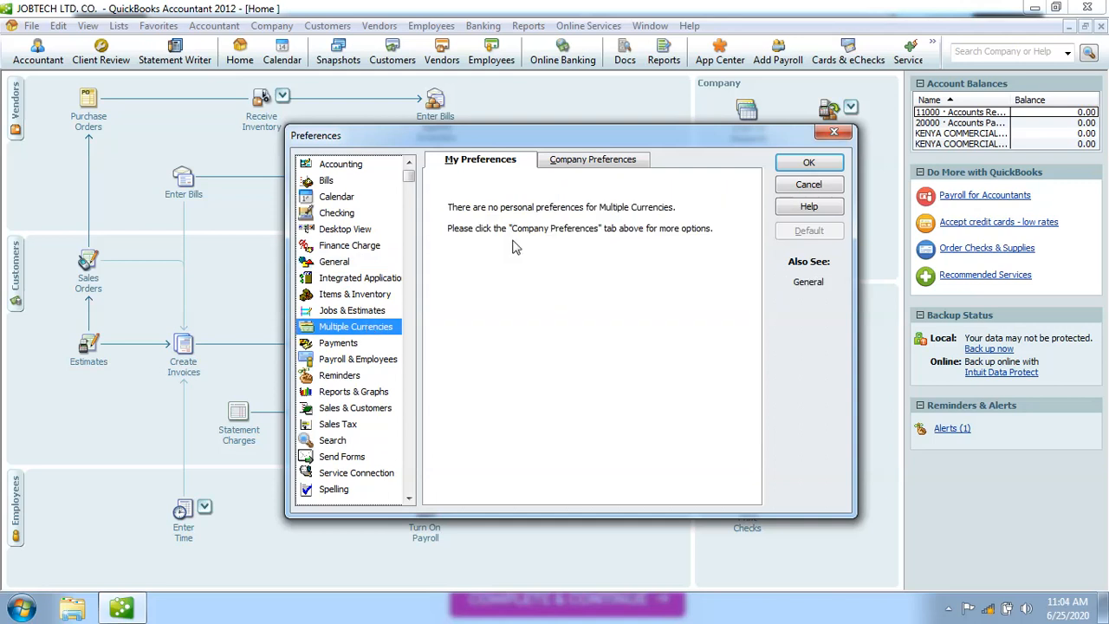
left_click(581, 166)
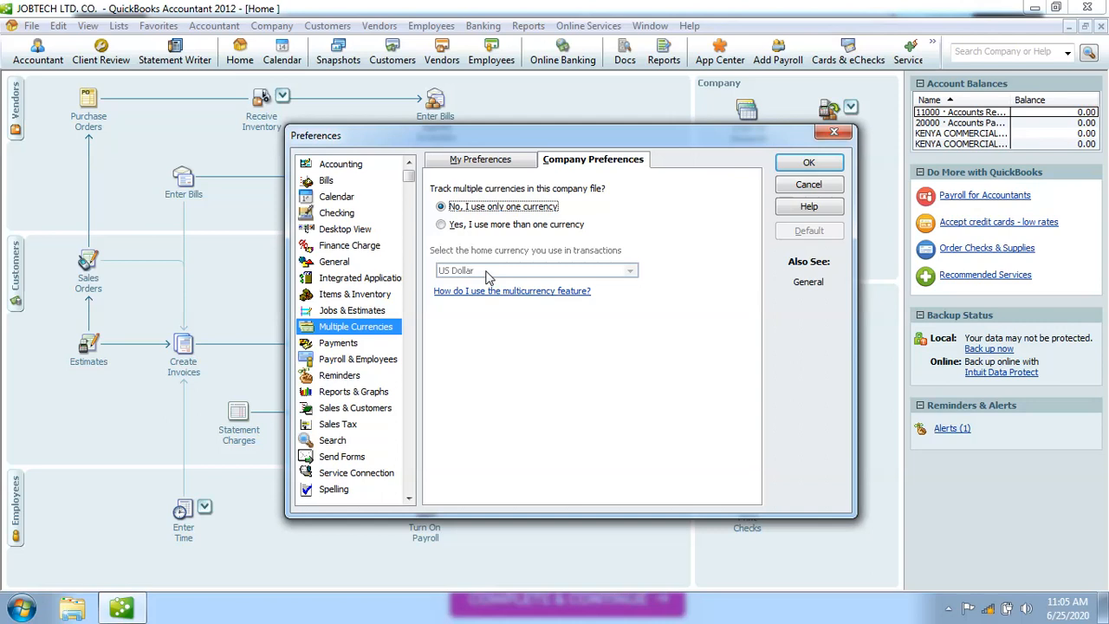
Select 'Yes, I use more than one currency' and confirm the Tracking Multiple Currencies prompt.
left_click(441, 225)
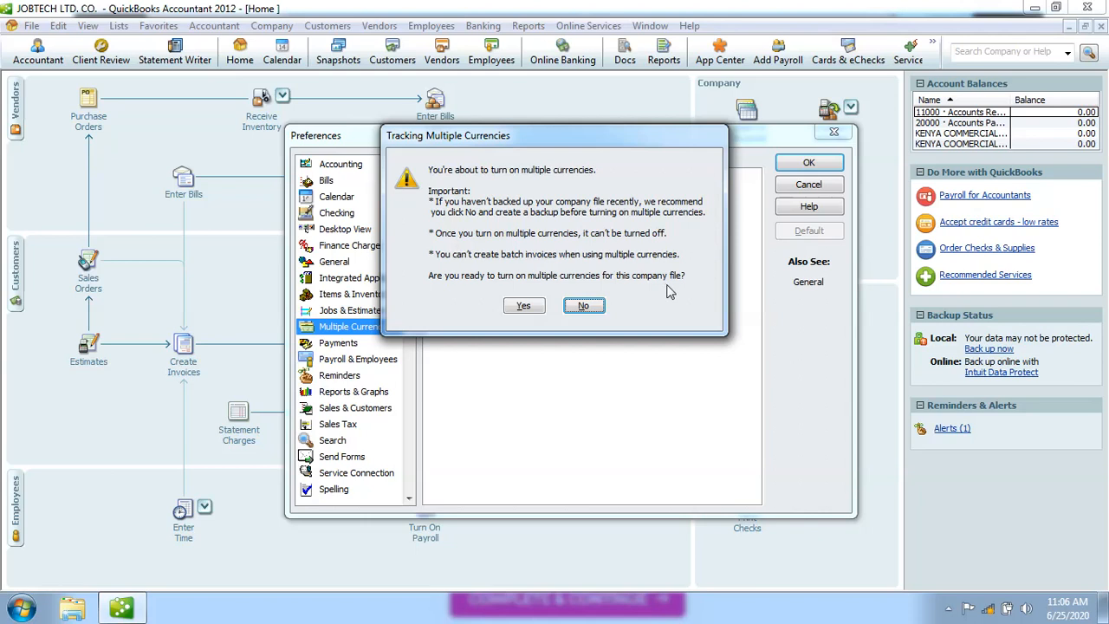
left_click(523, 307)
left_click(524, 307)
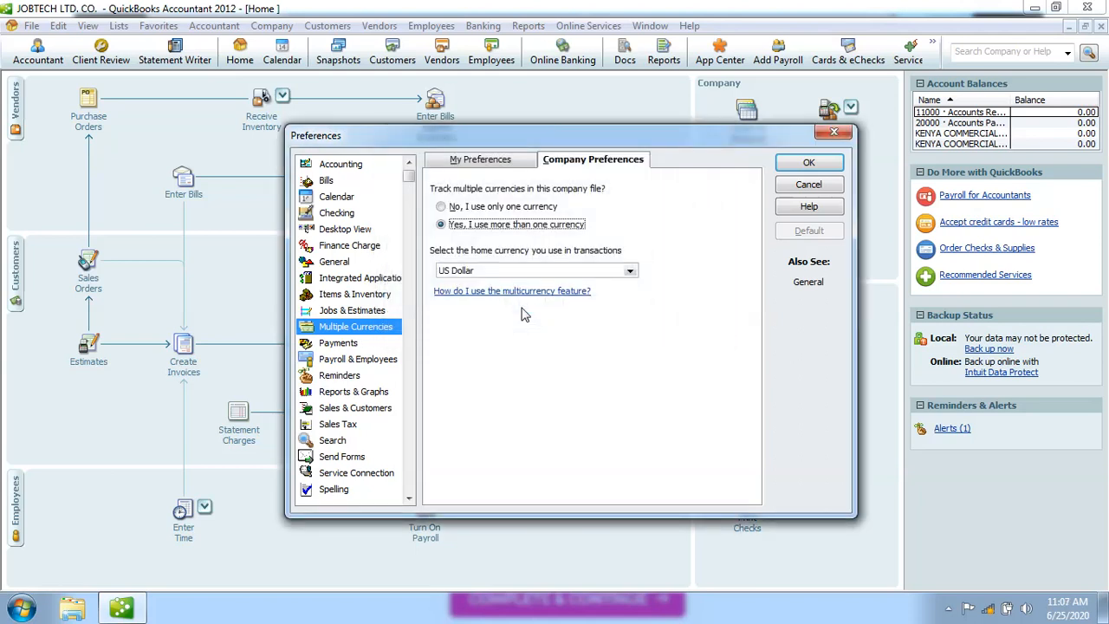
left_click(442, 208)
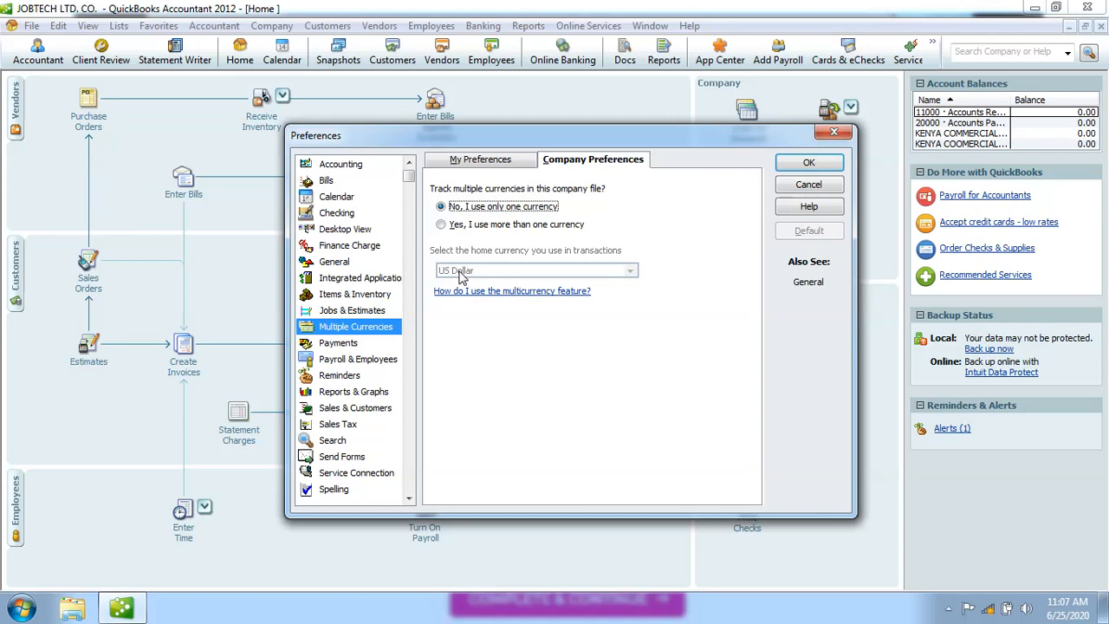
left_click(441, 225)
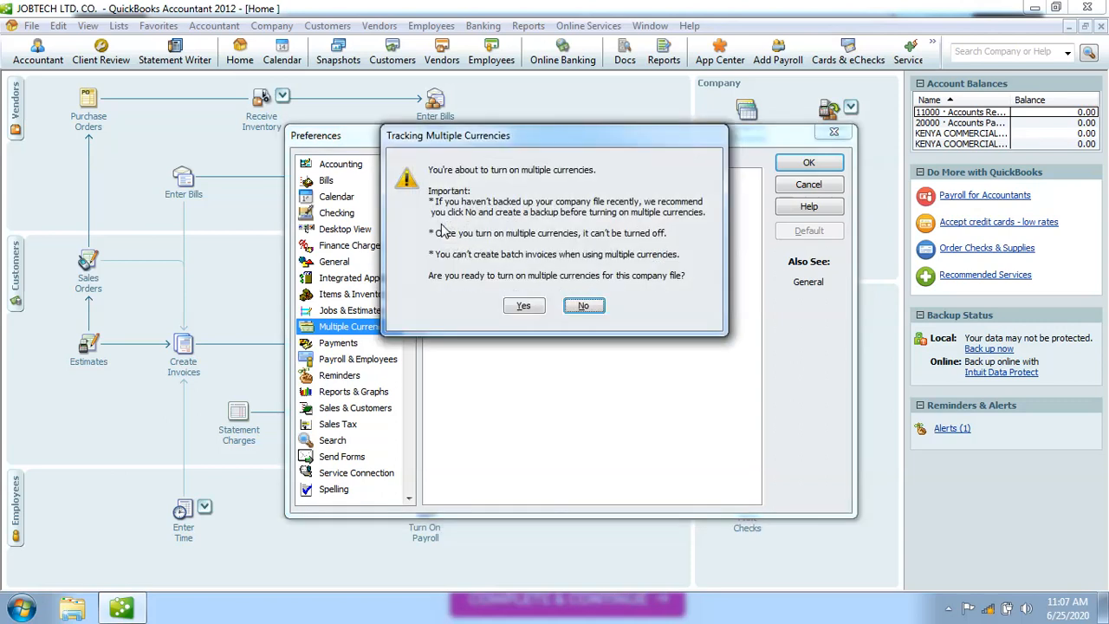
left_click(523, 307)
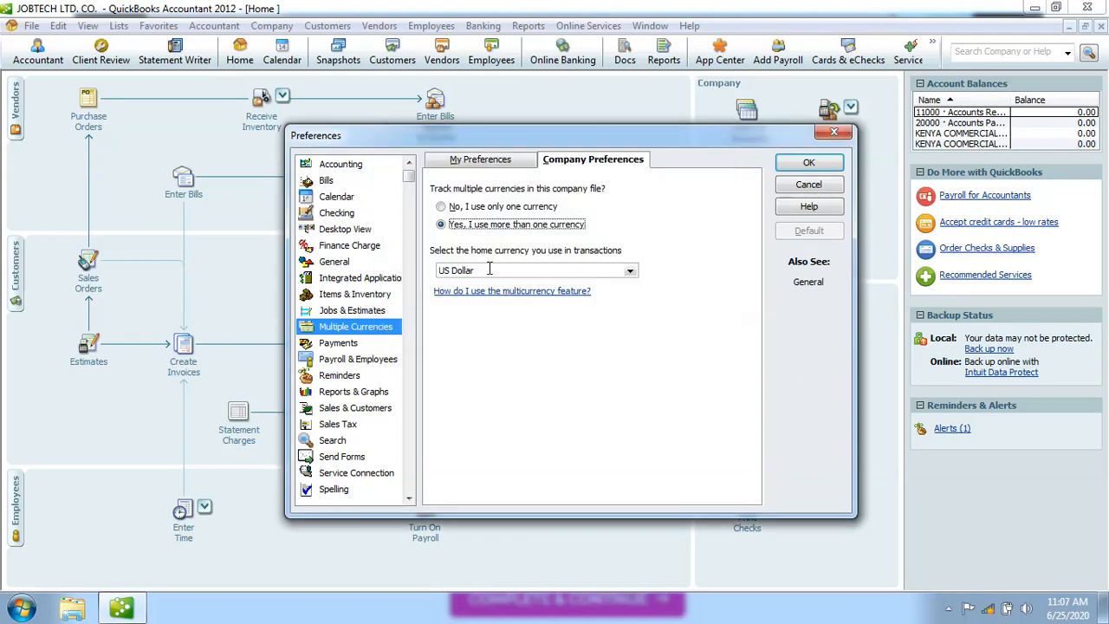
left_click(630, 272)
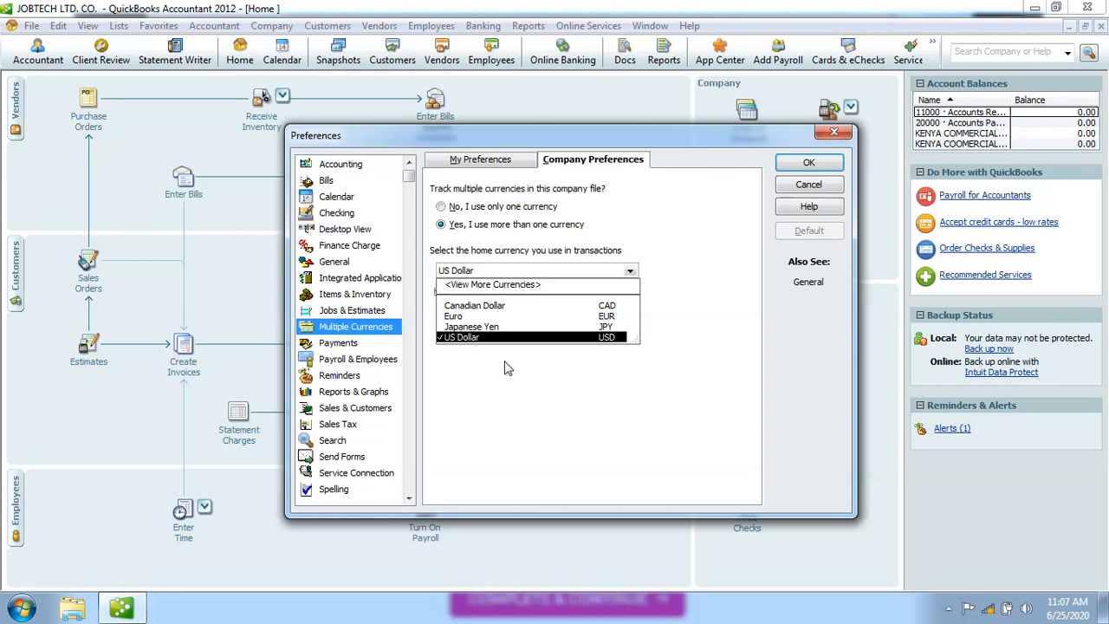
Pick Kenyan Shilling from the full currency list as the home currency.
left_click(481, 289)
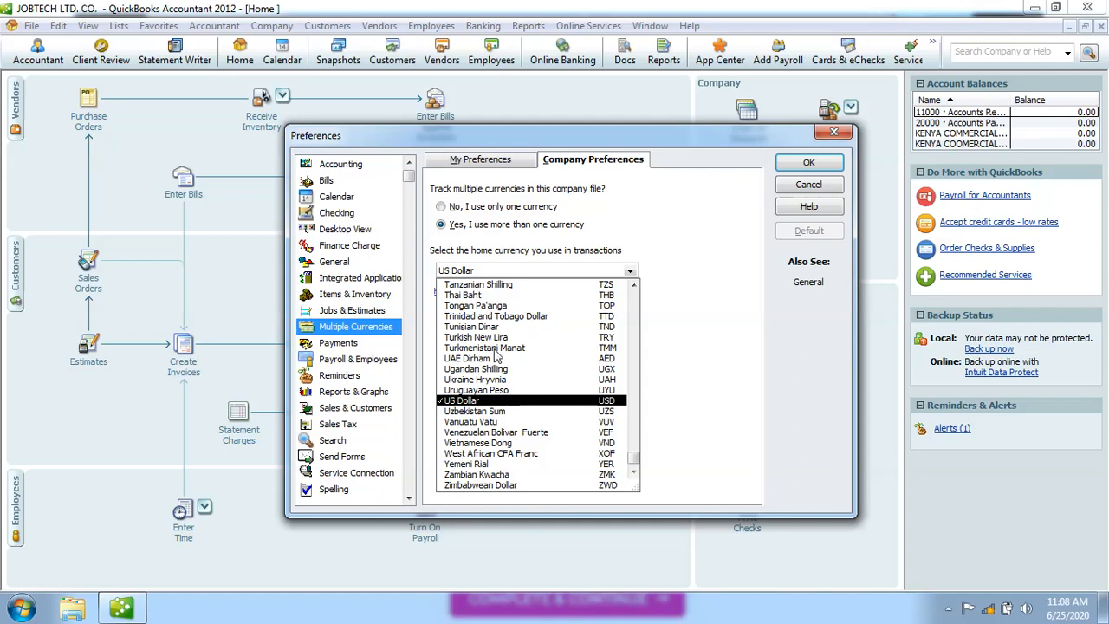
left_click(634, 295)
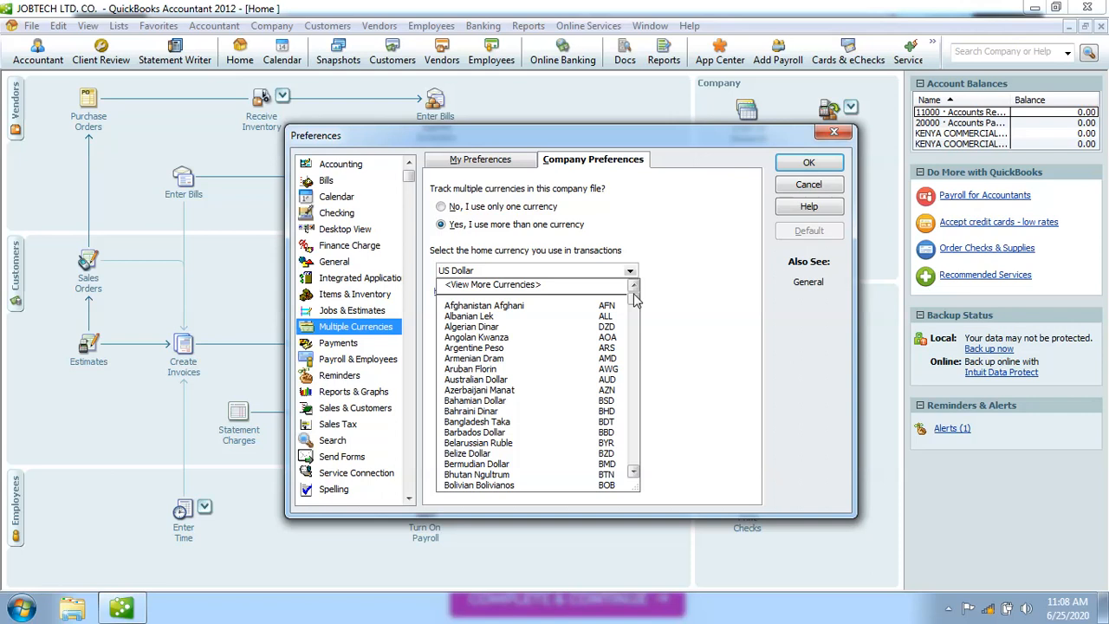
left_click(635, 473)
left_click(635, 473)
left_click(635, 473)
left_click(635, 473)
left_click(635, 473)
left_click(635, 473)
left_click(635, 473)
left_click(635, 473)
left_click(634, 473)
left_click(635, 473)
left_click(635, 473)
left_click(635, 473)
left_click(635, 473)
left_click(635, 473)
left_click(635, 473)
left_click(635, 473)
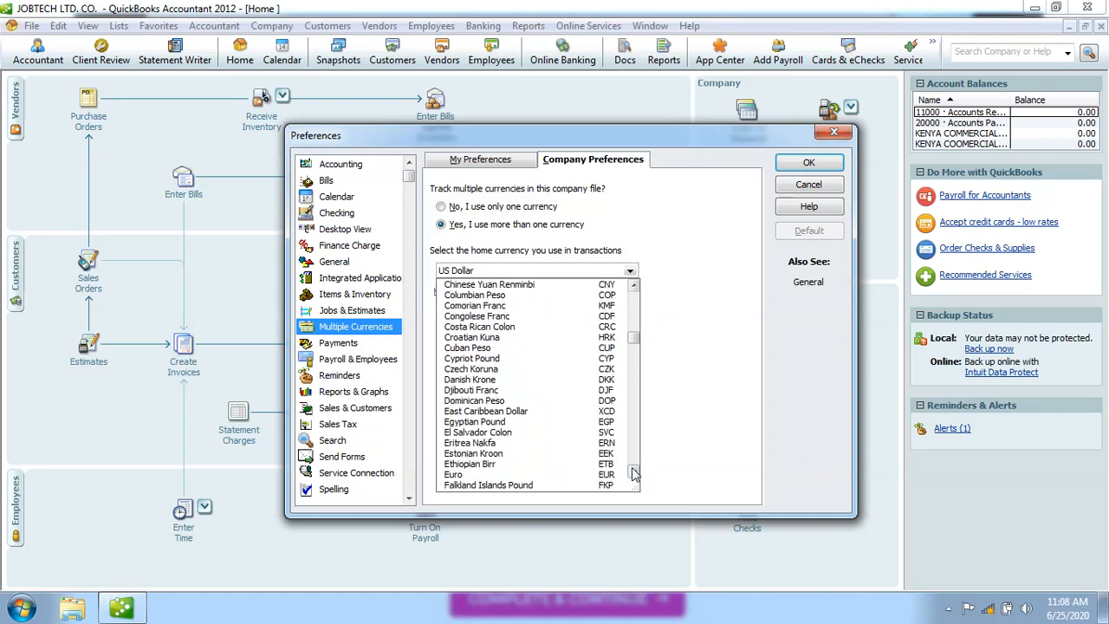
left_click(635, 473)
left_click(635, 473)
left_click(635, 473)
left_click(635, 473)
left_click(635, 473)
left_click(635, 473)
left_click(635, 473)
left_click(635, 473)
left_click(635, 473)
left_click(634, 473)
left_click(635, 473)
left_click(635, 473)
left_click(634, 473)
left_click(635, 473)
left_click(635, 473)
left_click(635, 473)
left_click(635, 473)
left_click(635, 473)
left_click(635, 473)
left_click(635, 473)
left_click(635, 473)
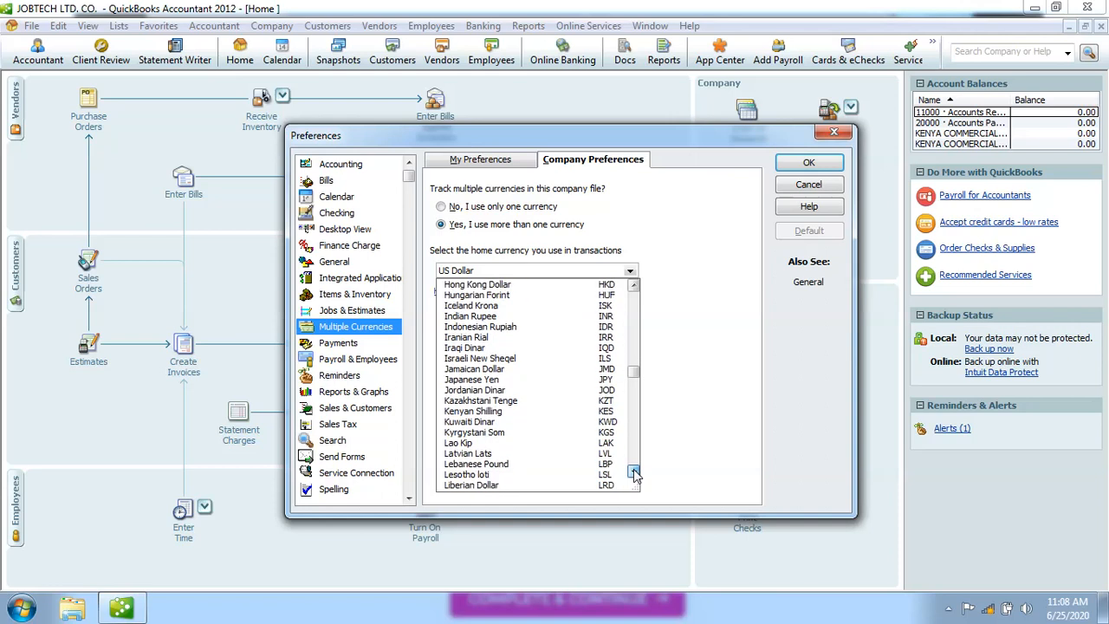
left_click(497, 412)
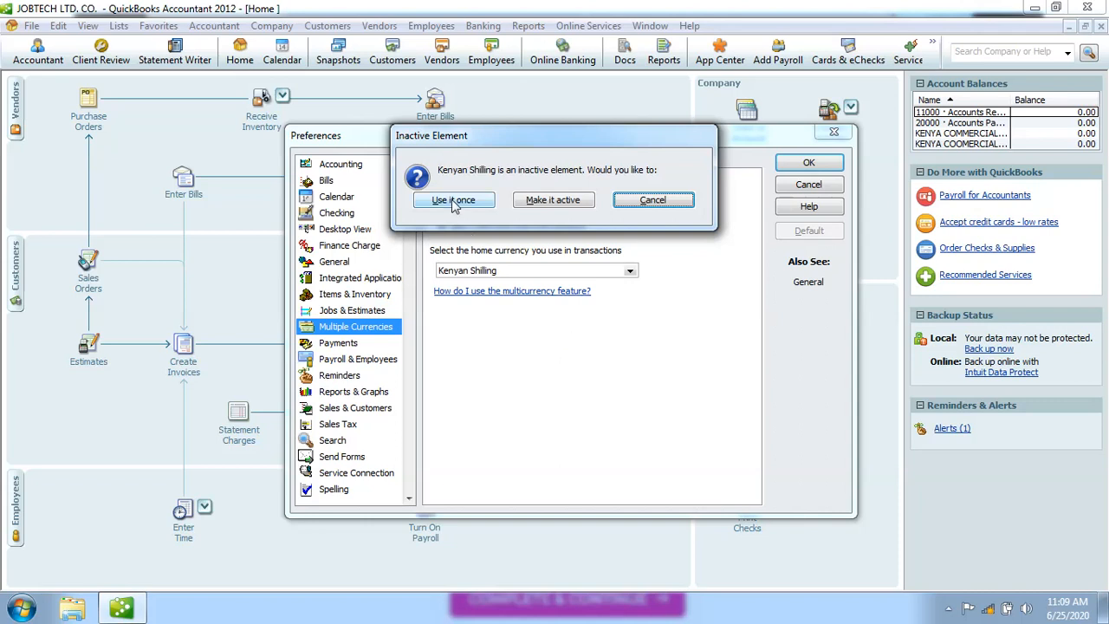
Make Kenyan Shilling active and confirm it as the non-USD home currency.
left_click(562, 201)
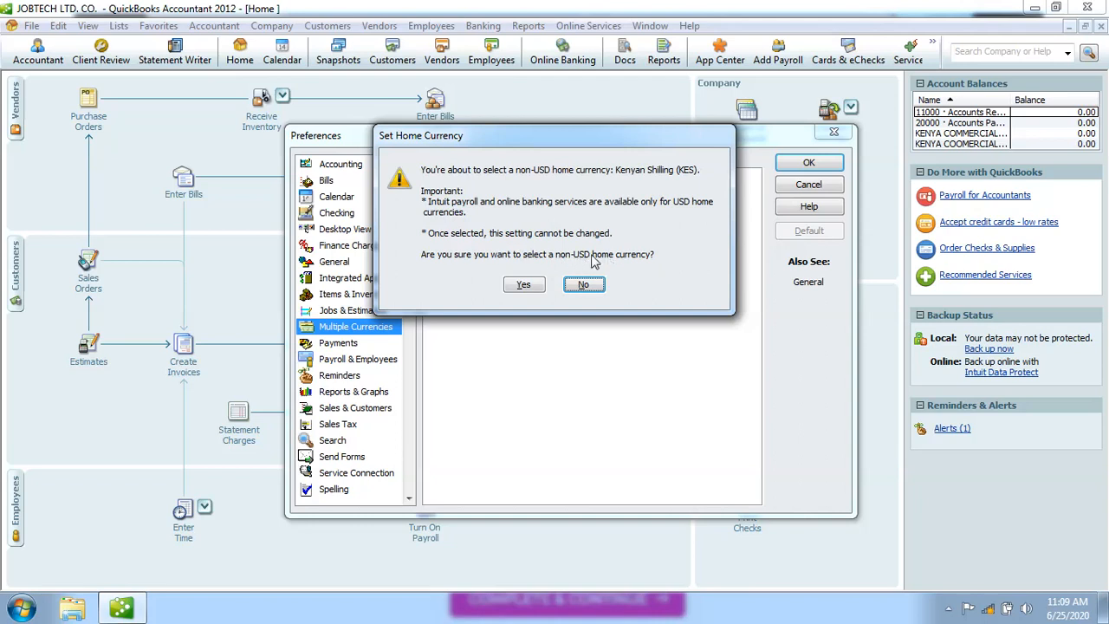
left_click(524, 285)
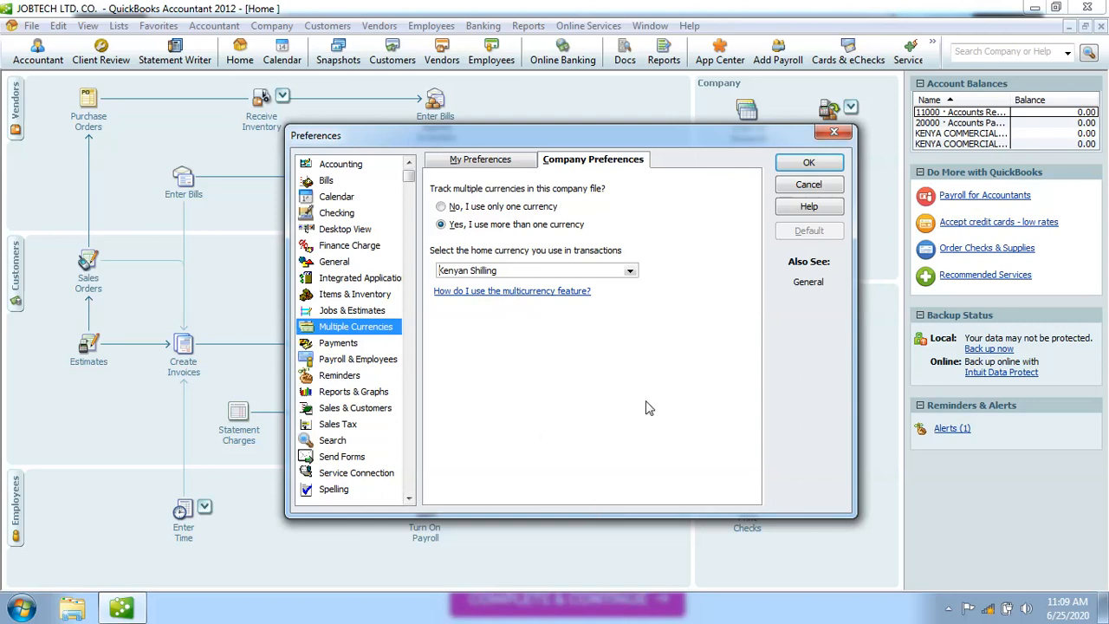
Select Tanzanian Shilling as home currency and make it active.
left_click(630, 272)
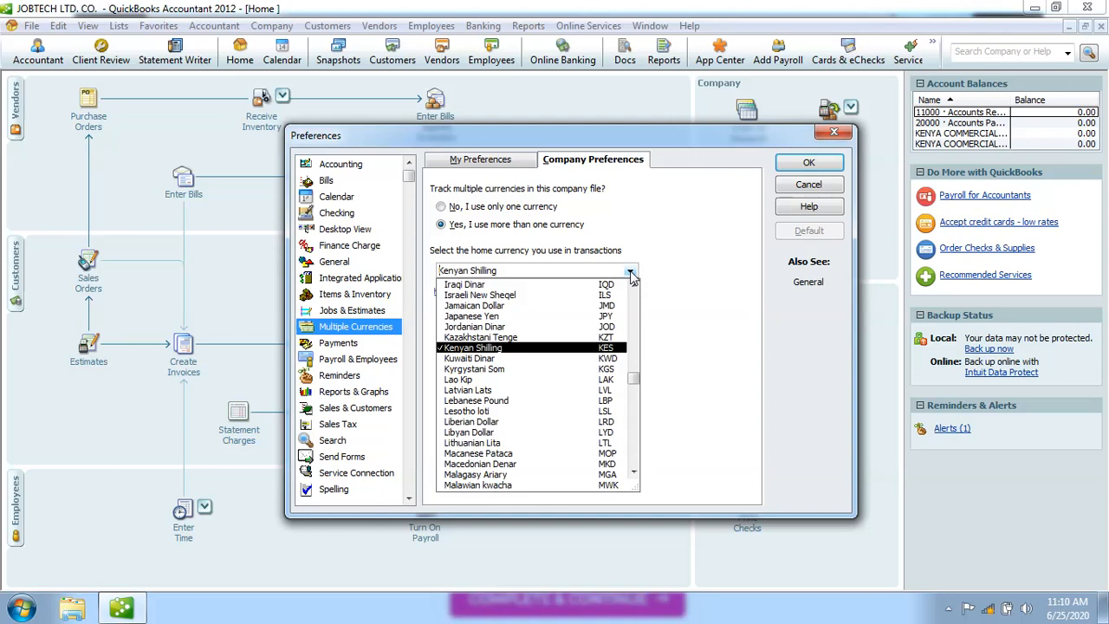
left_click(634, 286)
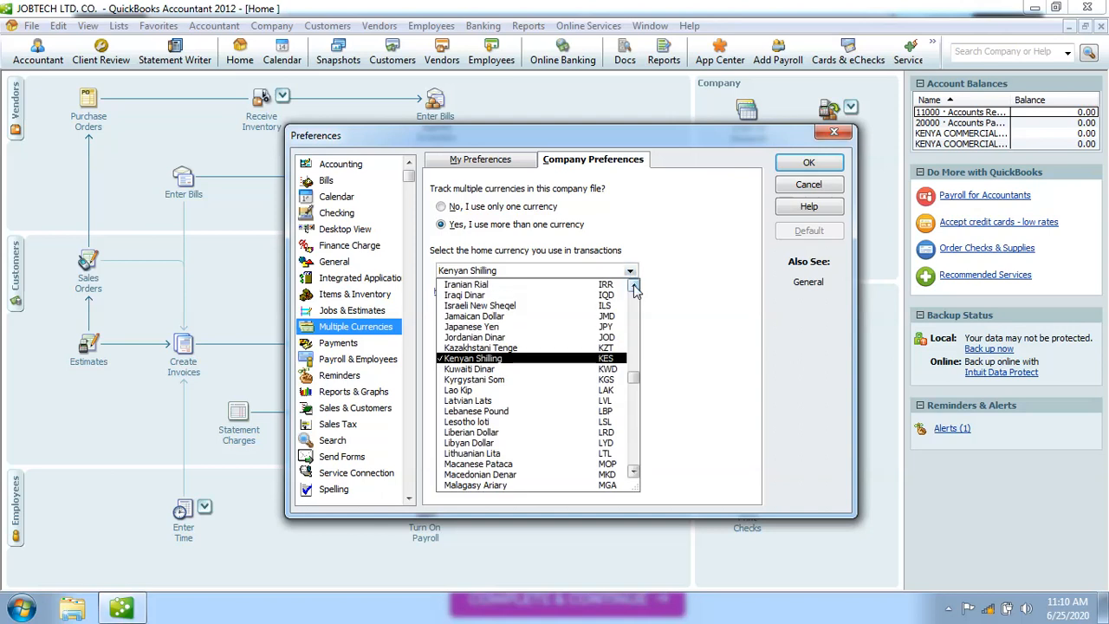
left_click_drag(633, 286, 633, 286)
left_click_drag(633, 473, 633, 472)
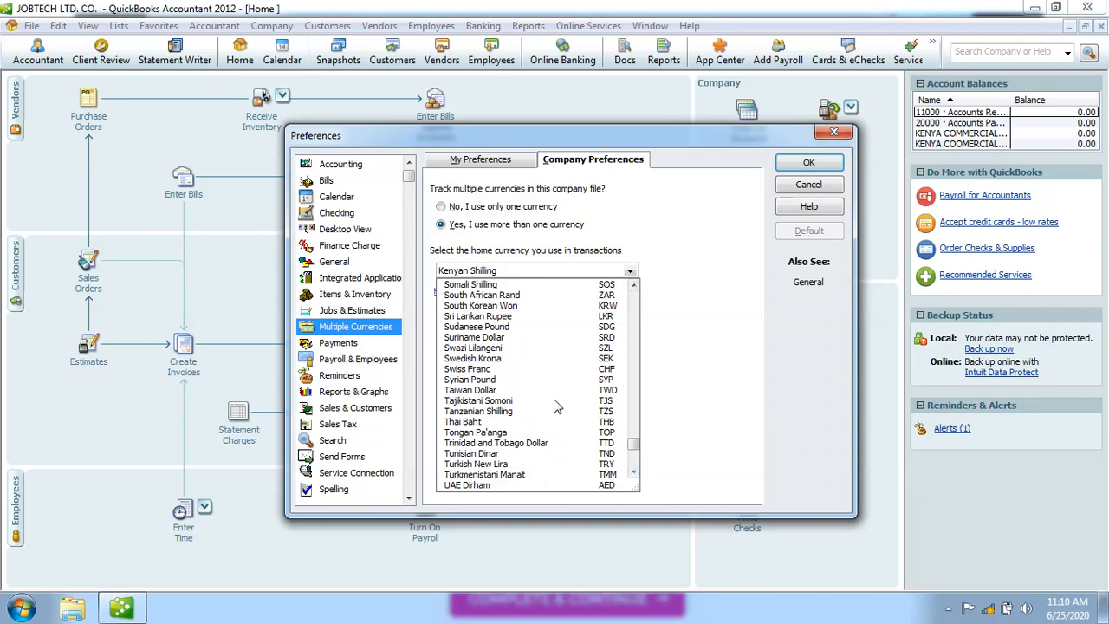
left_click(506, 413)
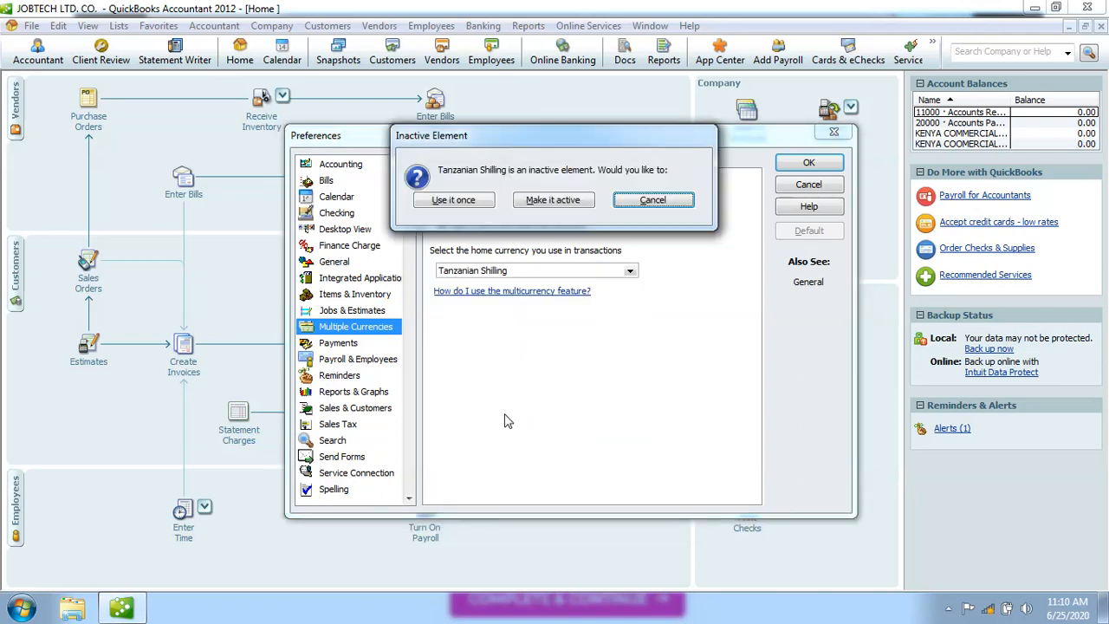
left_click(546, 200)
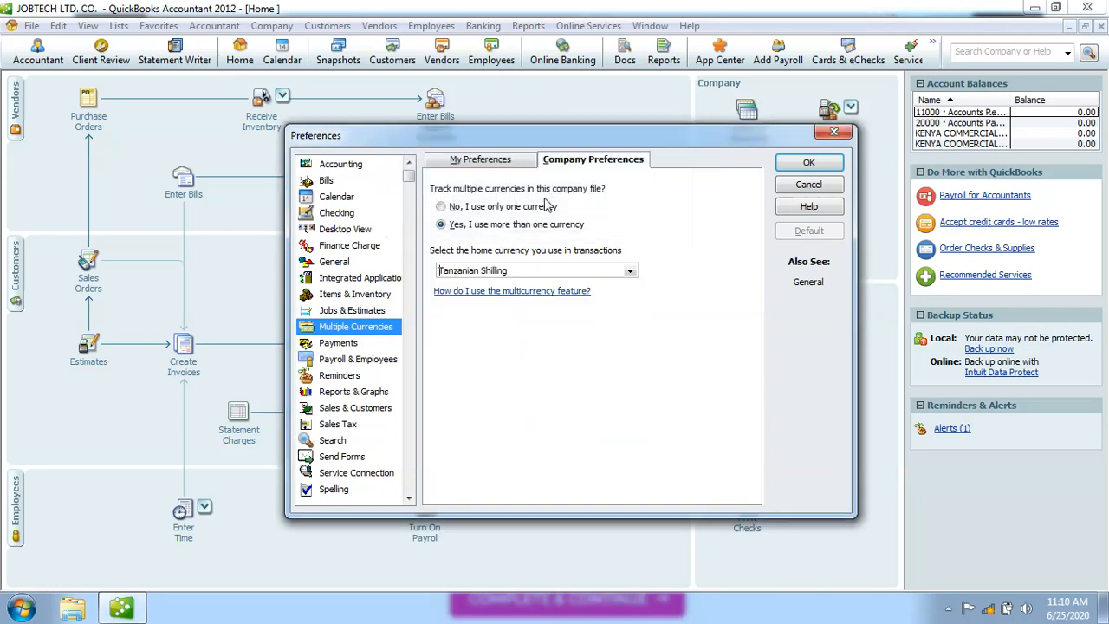
Reselect Kenyan Shilling as the home currency from the currency list.
left_click(629, 273)
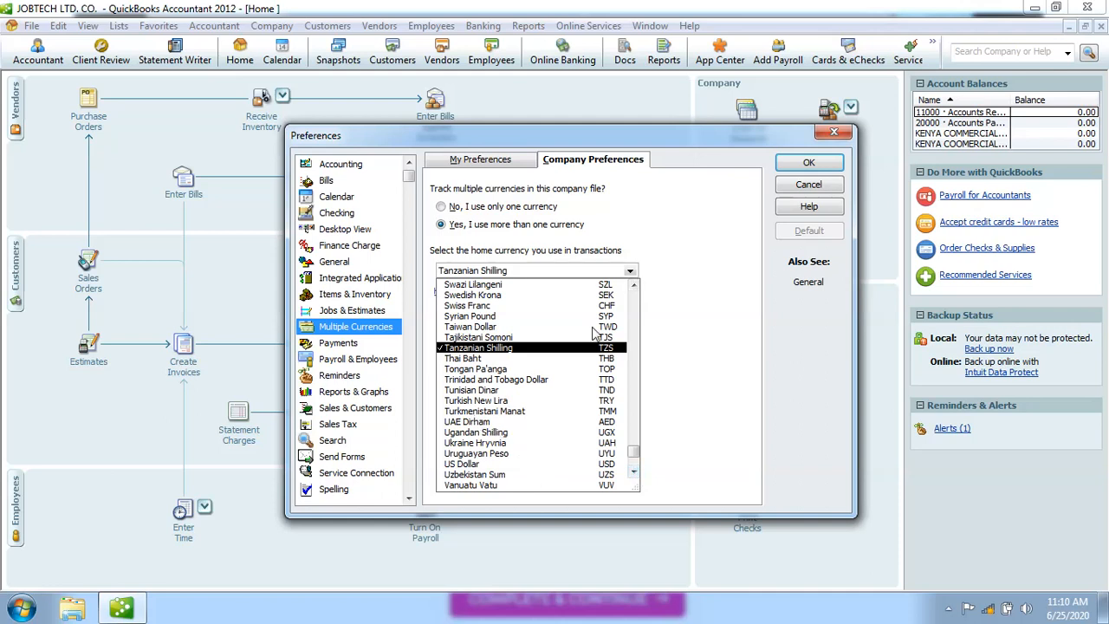
scroll(633, 300, "up", 20)
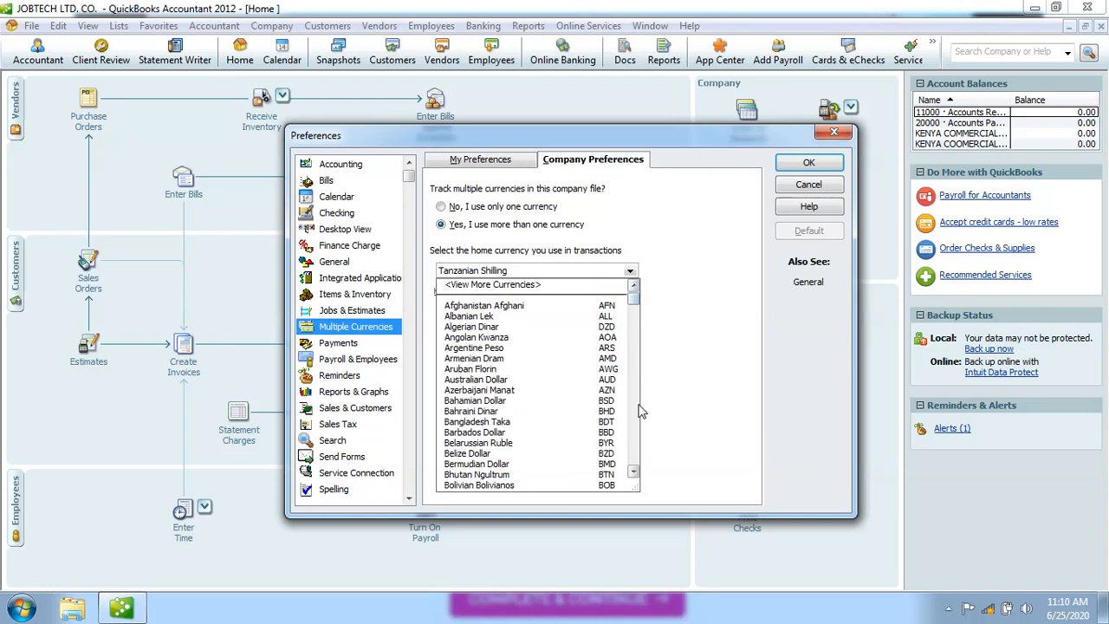
scroll(633, 440, "down", 20)
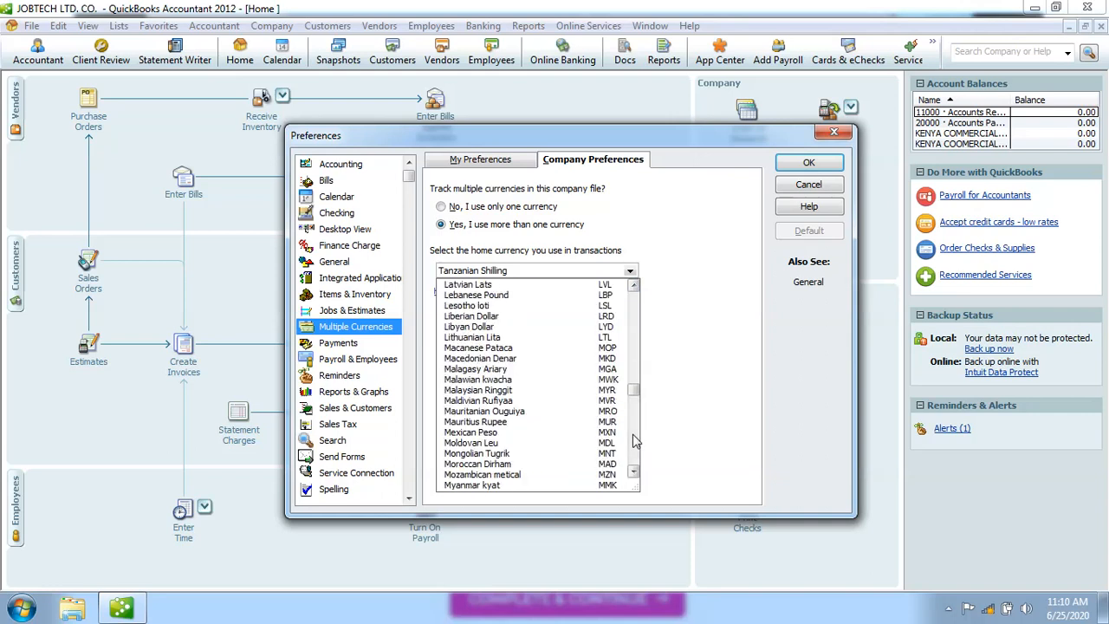
scroll(633, 440, "down", 13)
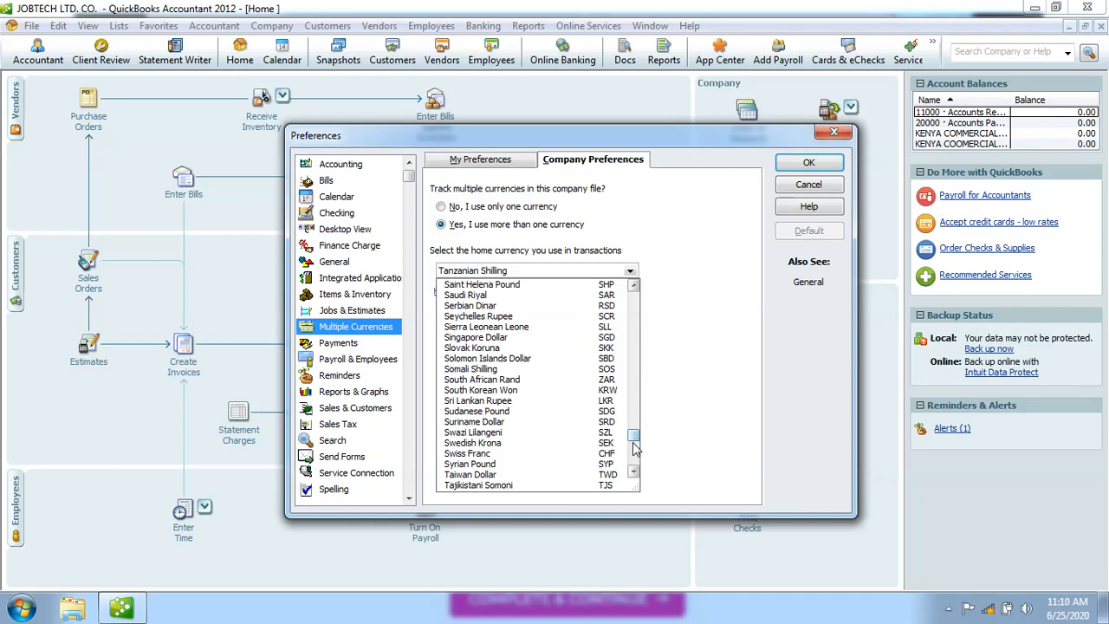
scroll(634, 469, "down", 4)
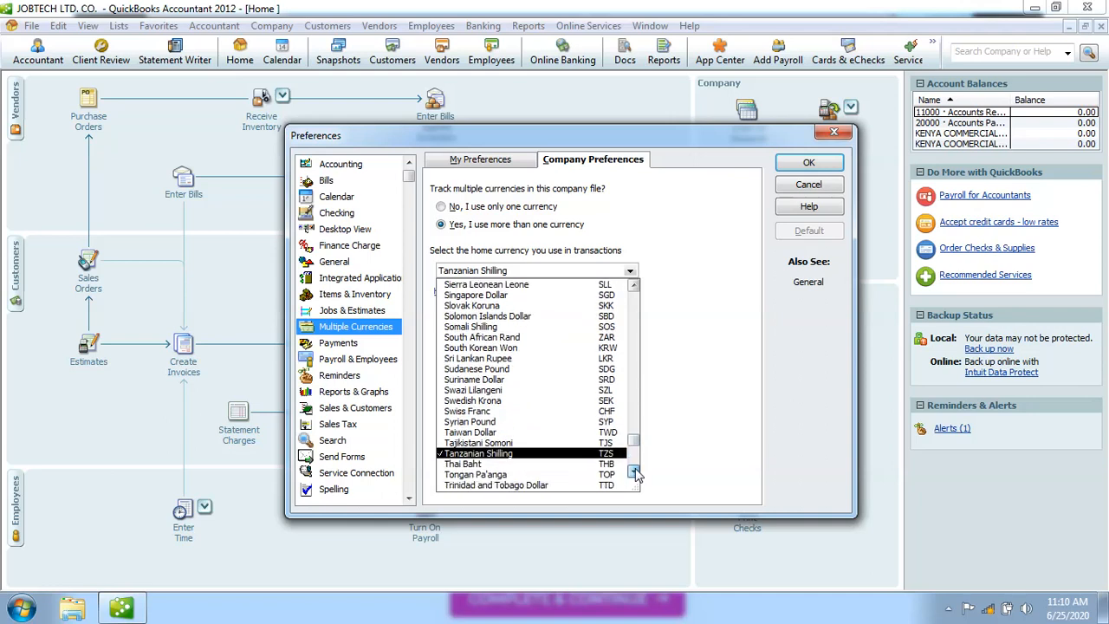
scroll(634, 472, "down", 8)
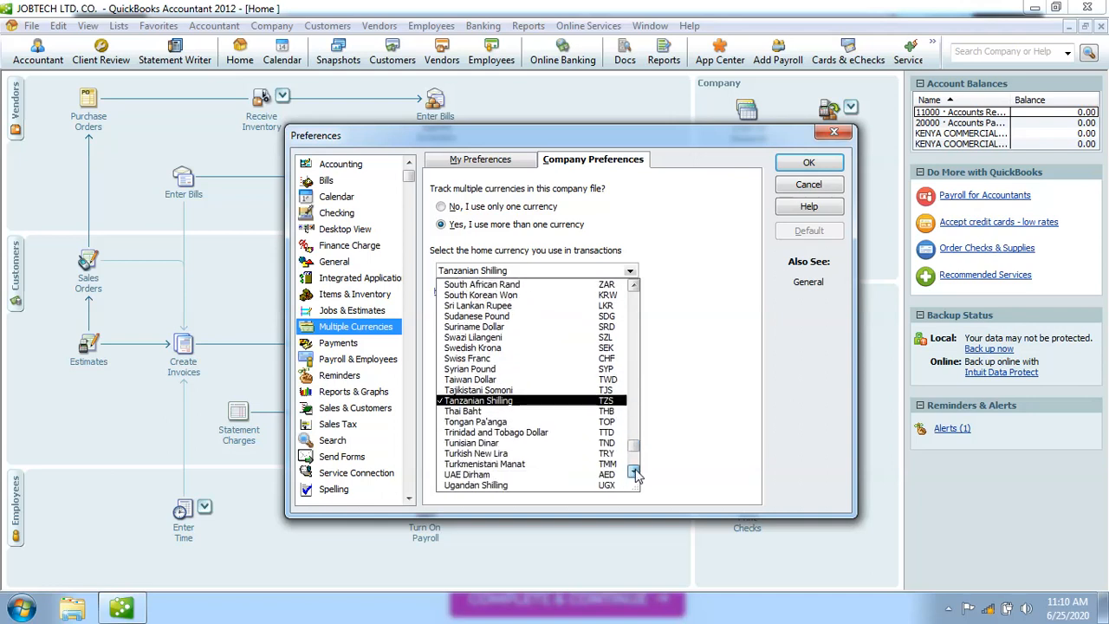
left_click(635, 472)
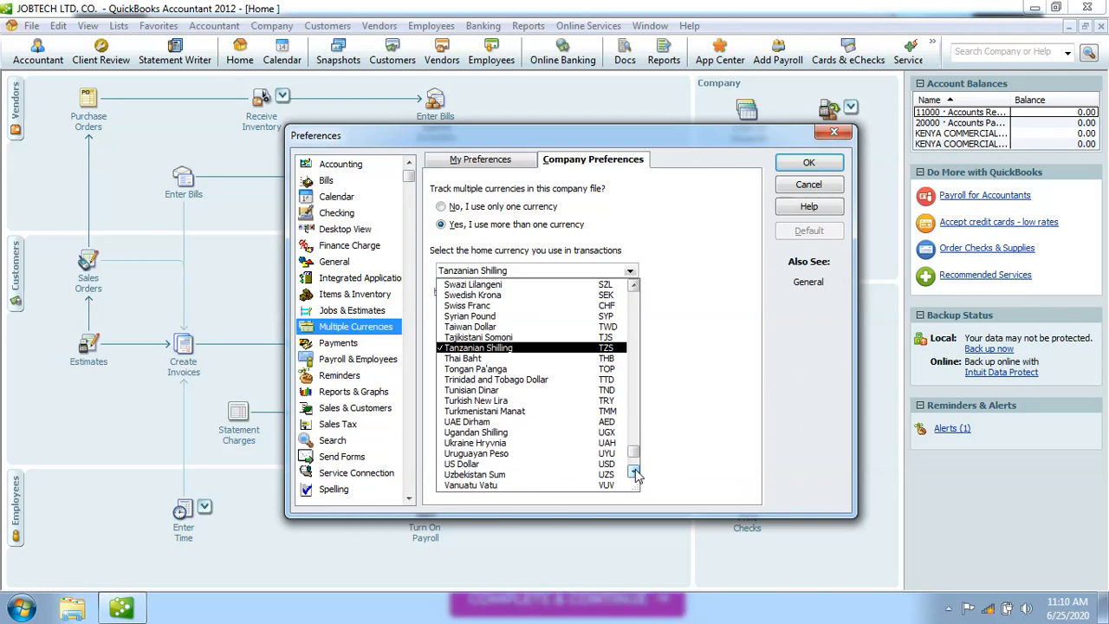
left_click(635, 471)
left_click(634, 471)
left_click(634, 471)
left_click(634, 471)
left_click(634, 471)
left_click(634, 471)
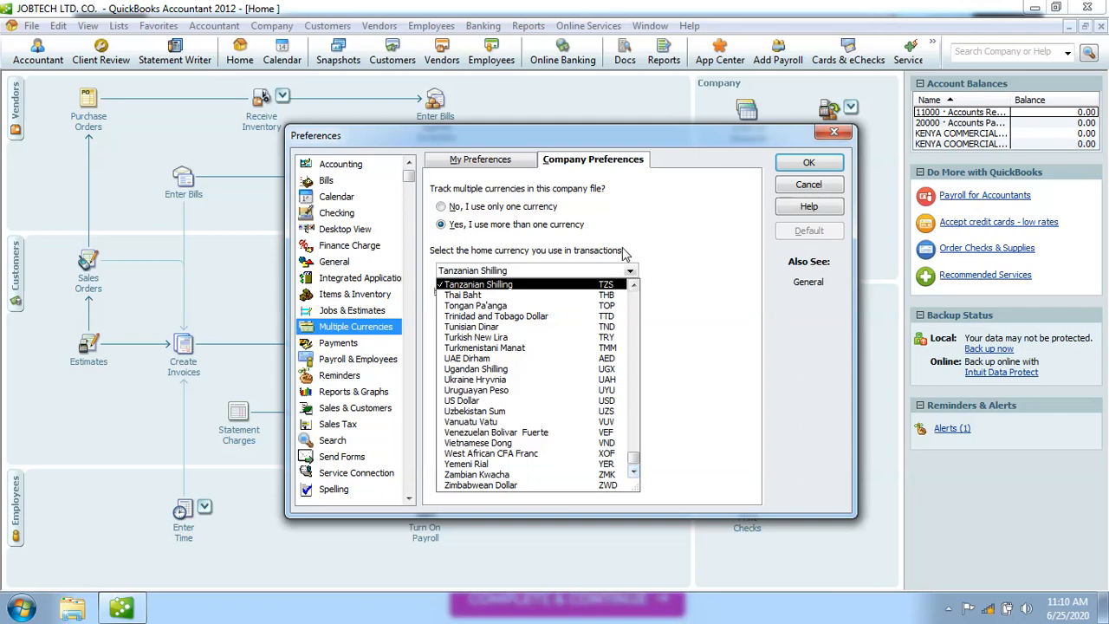
left_click(634, 285)
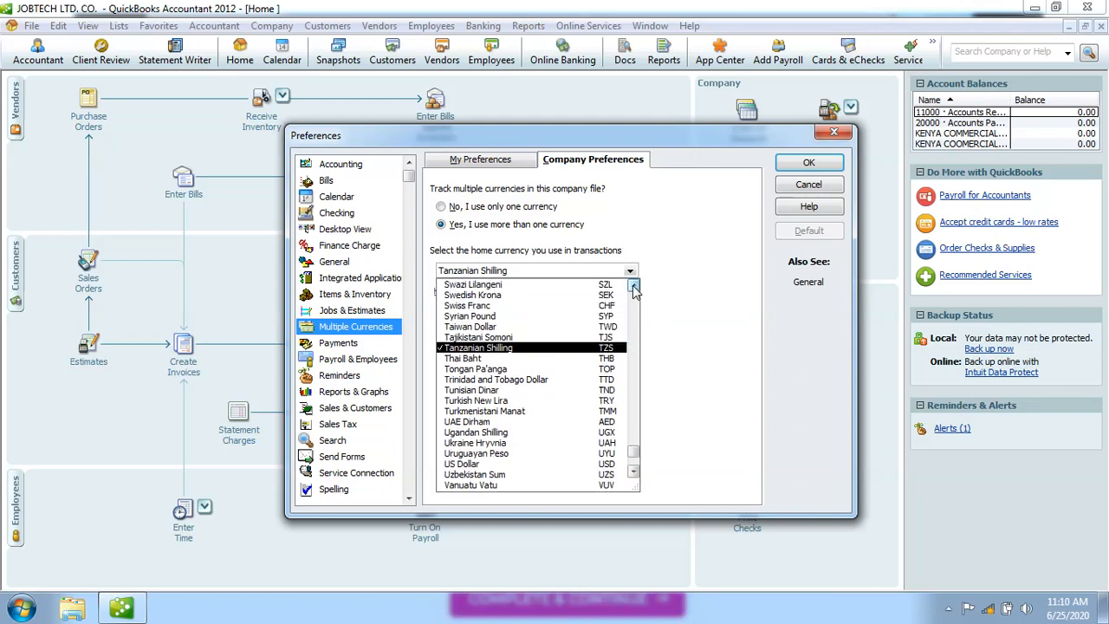
scroll(634, 291, "up", 8)
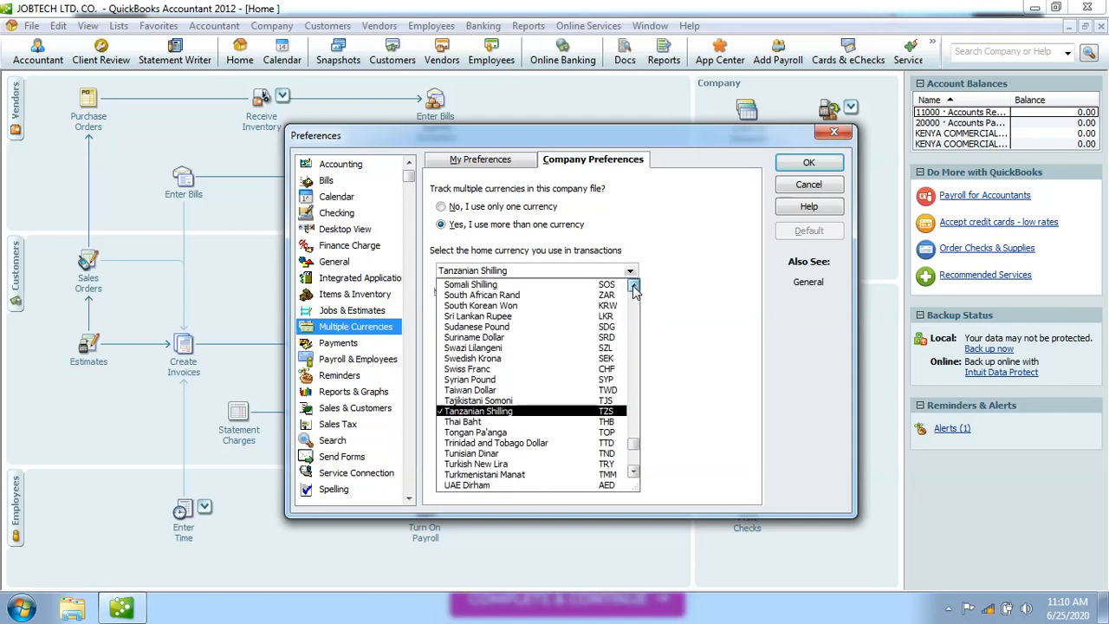
scroll(634, 291, "up", 10)
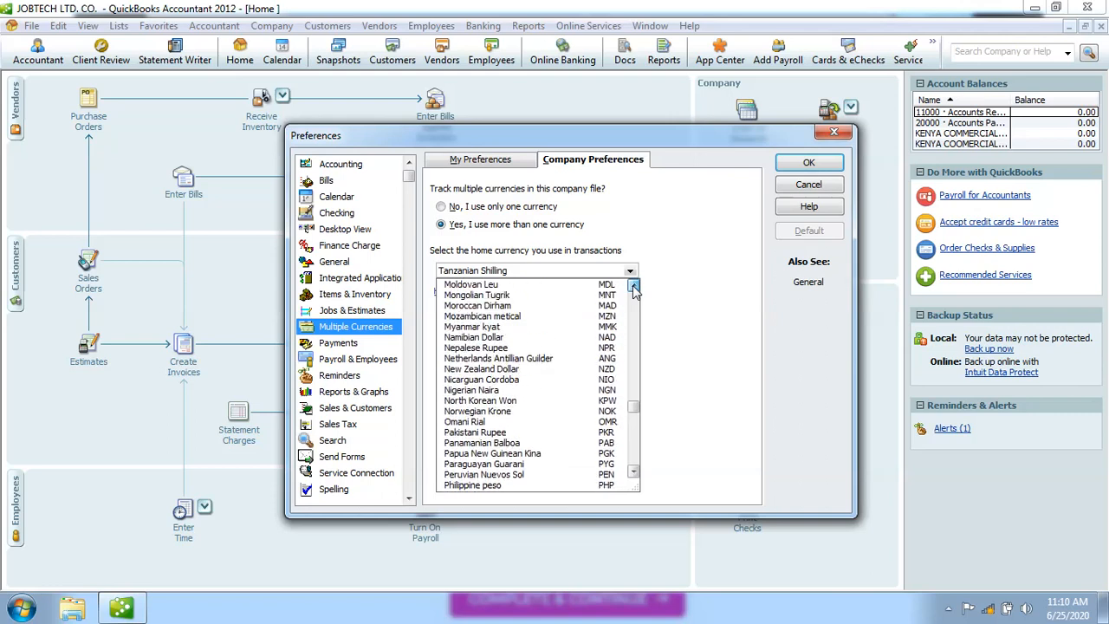
scroll(634, 291, "up", 4)
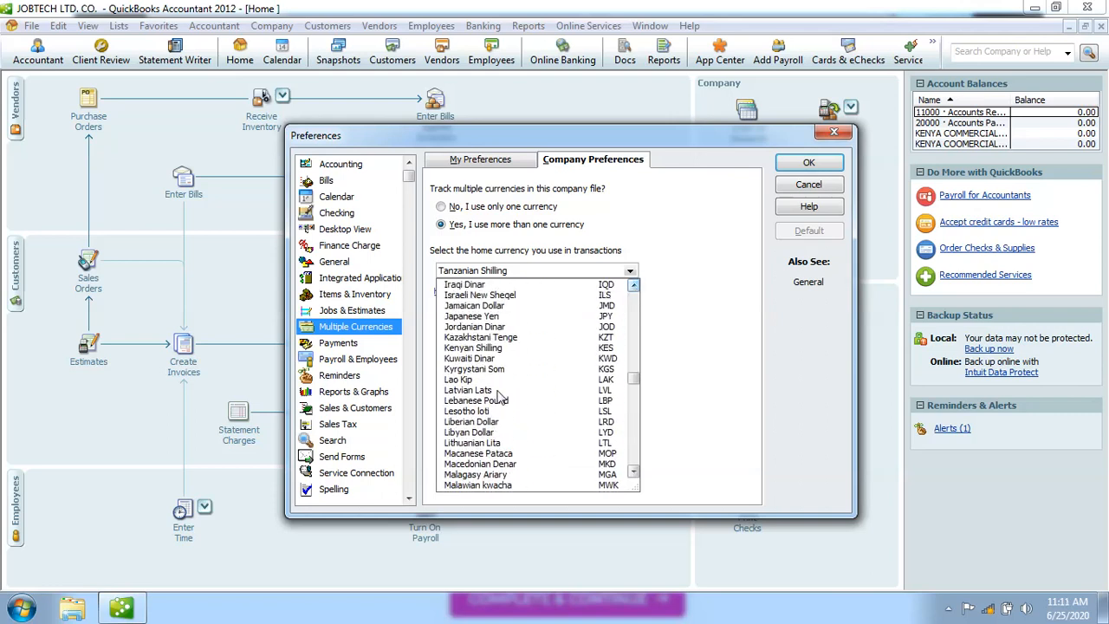
left_click(482, 348)
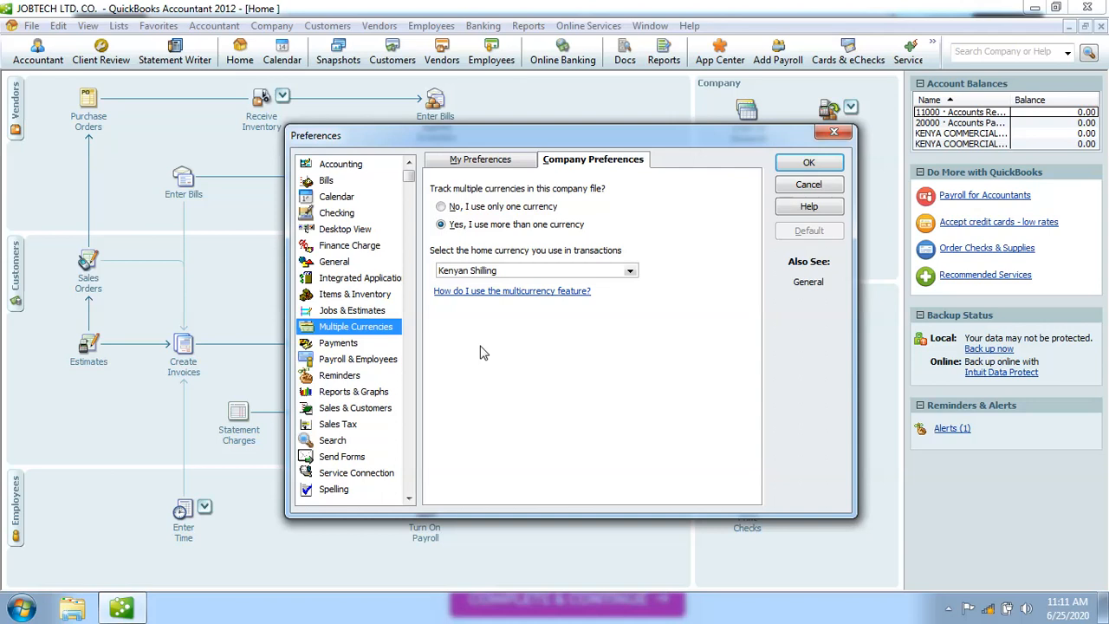
Go to Payments preferences, saving the currency changes and accepting the company file reopen.
left_click(344, 346)
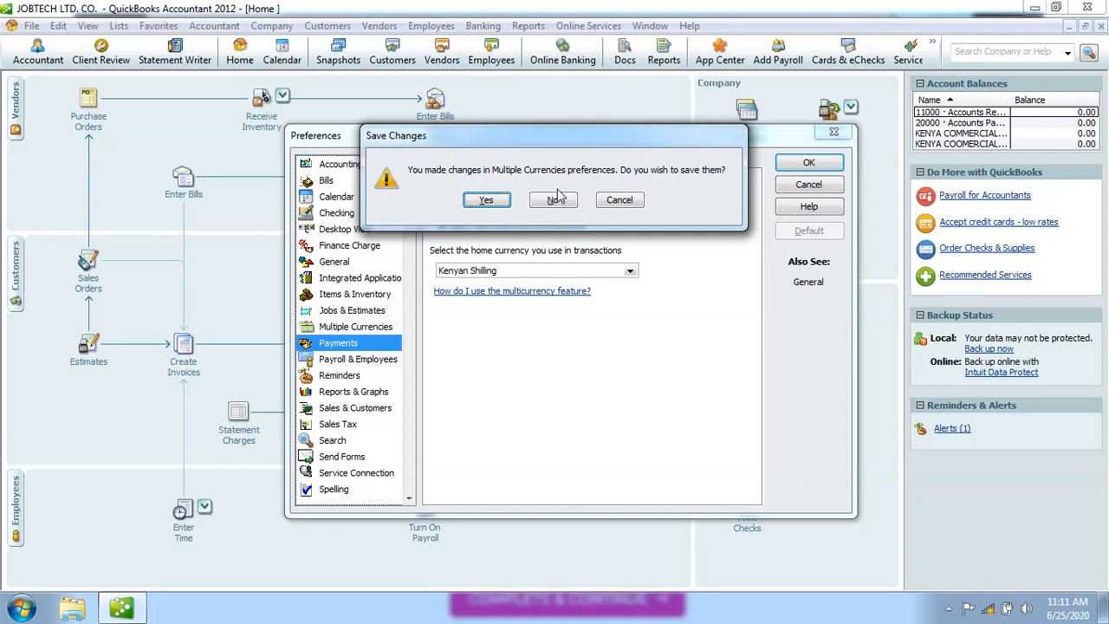
left_click(493, 198)
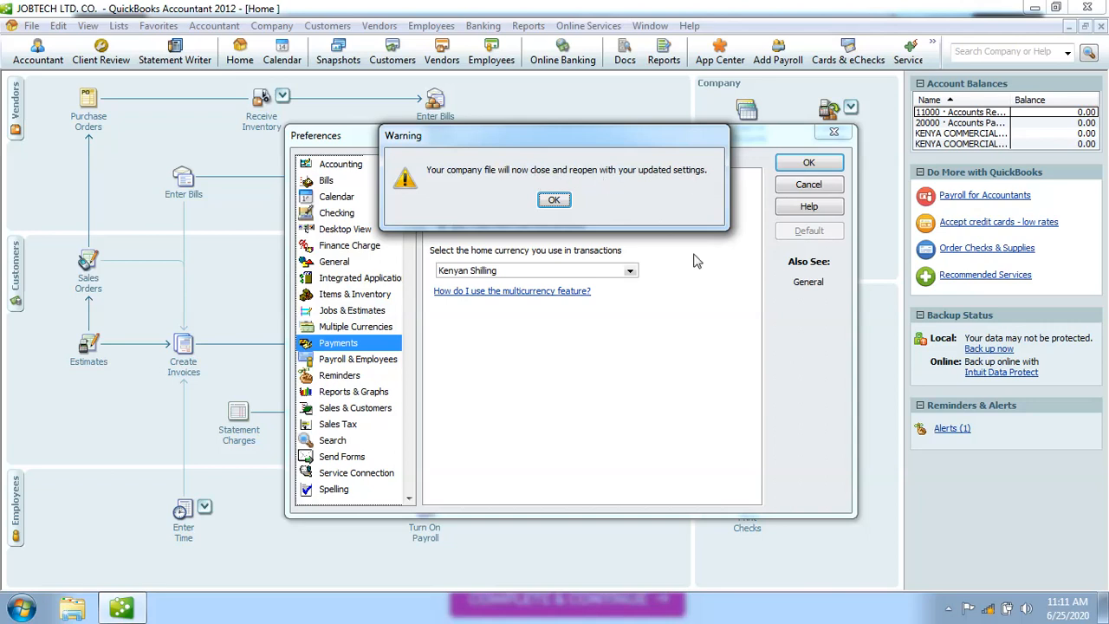
left_click(553, 200)
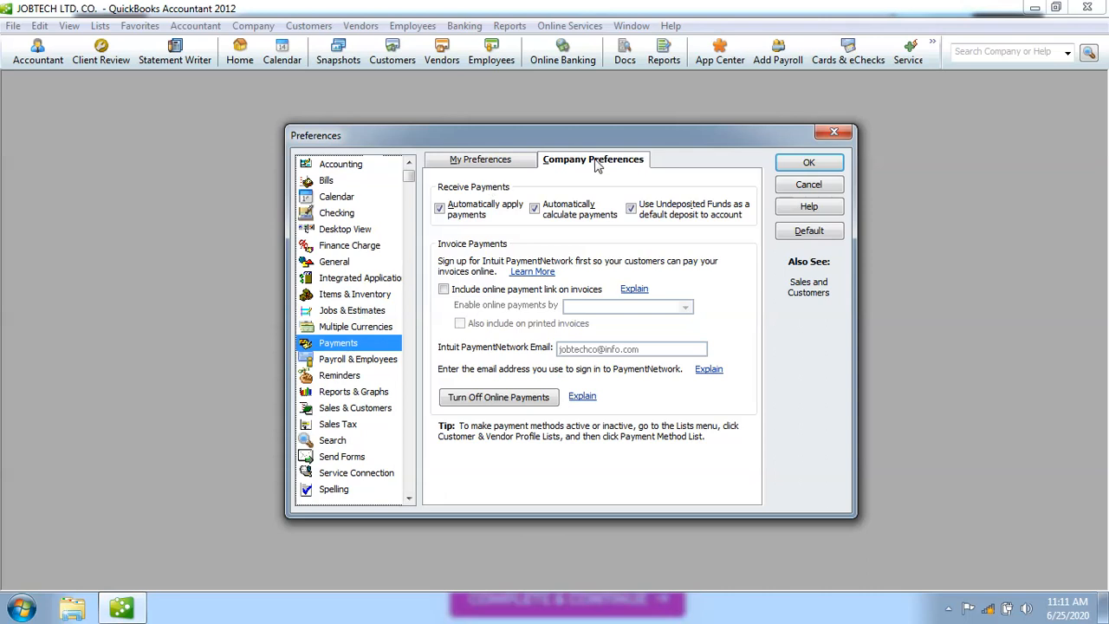
left_click(372, 329)
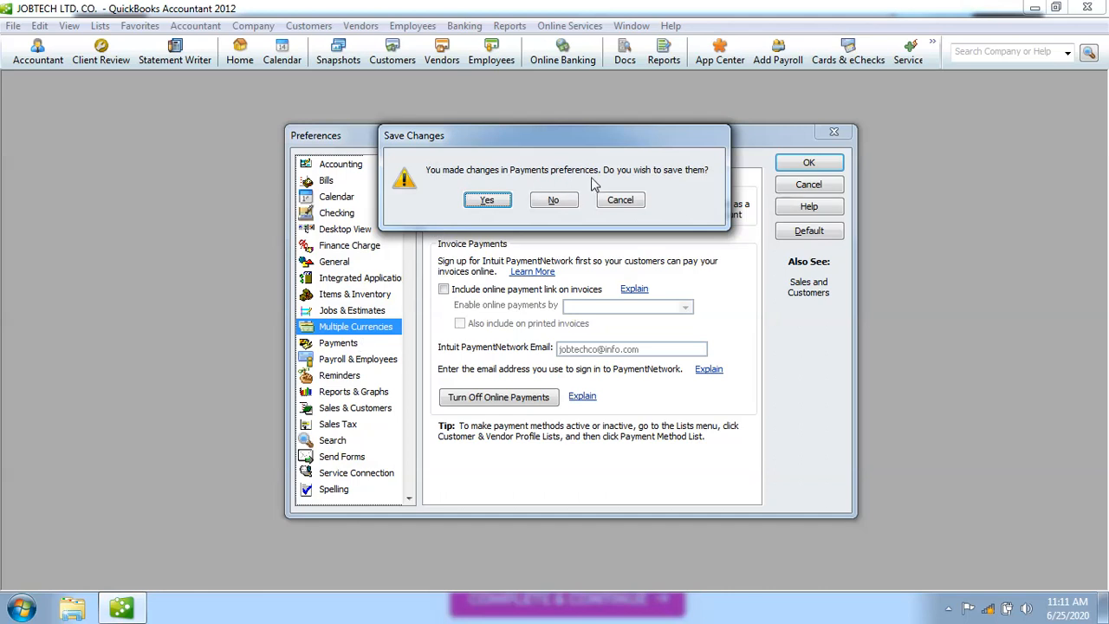
left_click(487, 201)
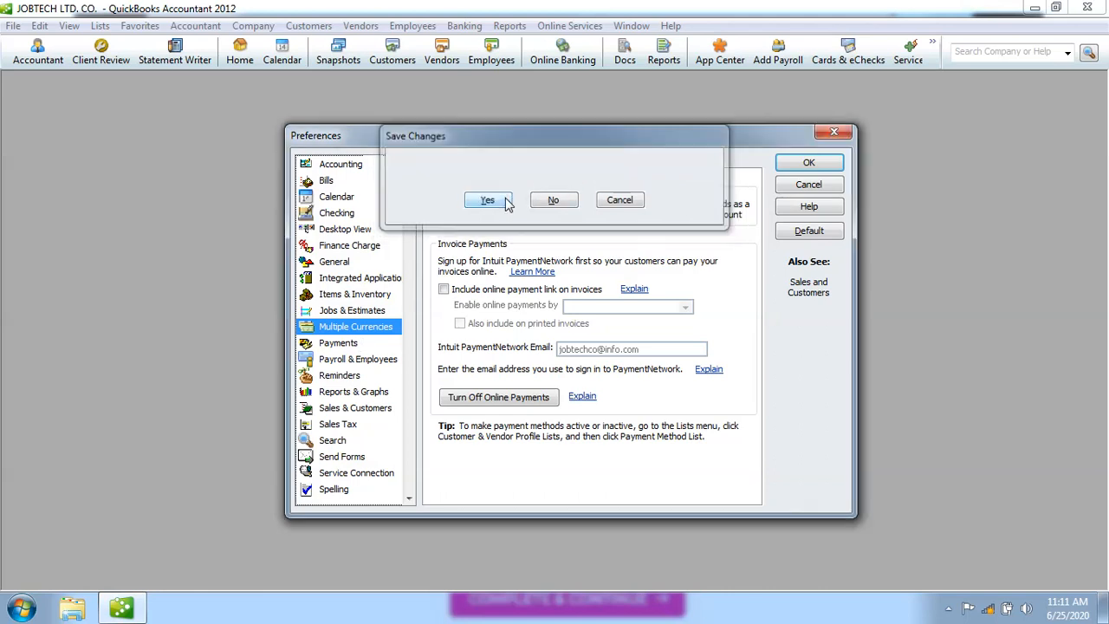
left_click(352, 345)
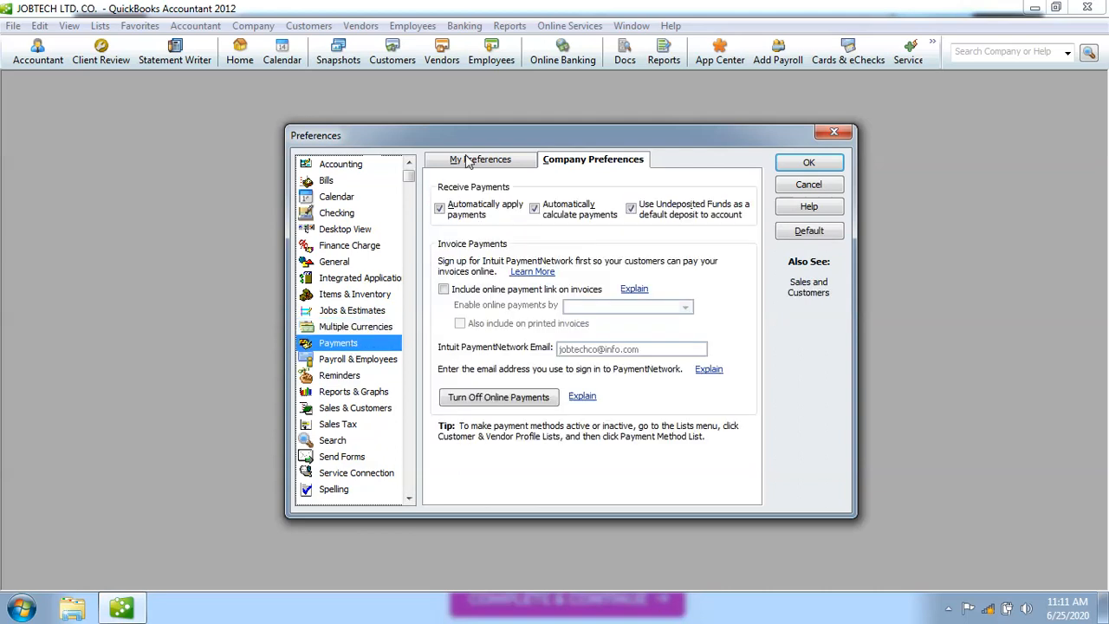
Uncheck Automatically apply payments in Payments company preferences.
left_click(483, 225)
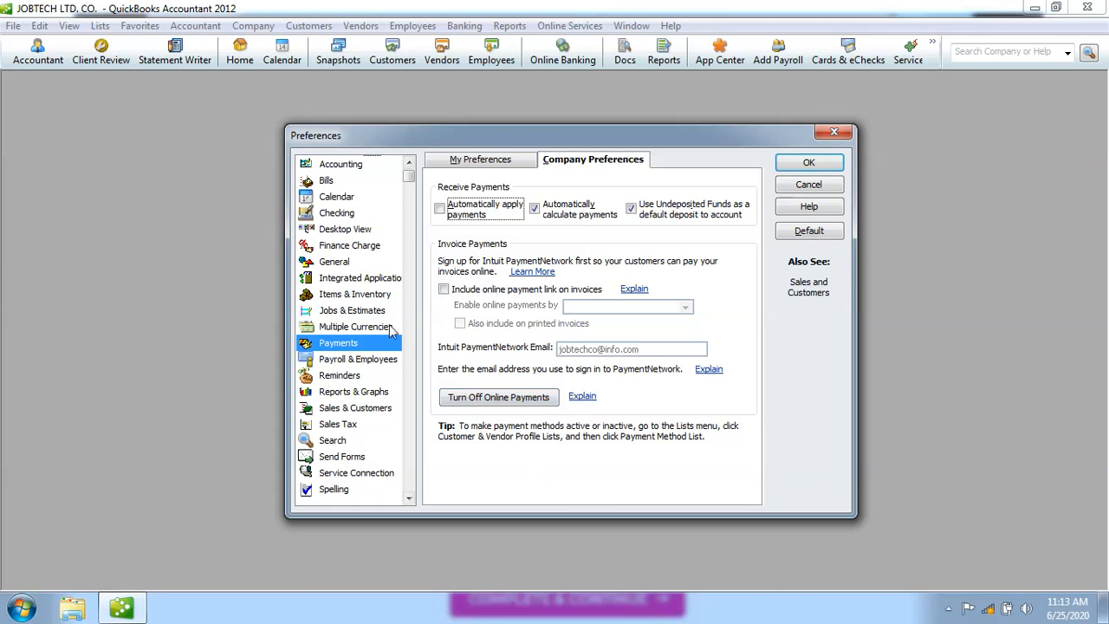
Go to Payroll & Employees preferences, saving the Payments change.
left_click(377, 361)
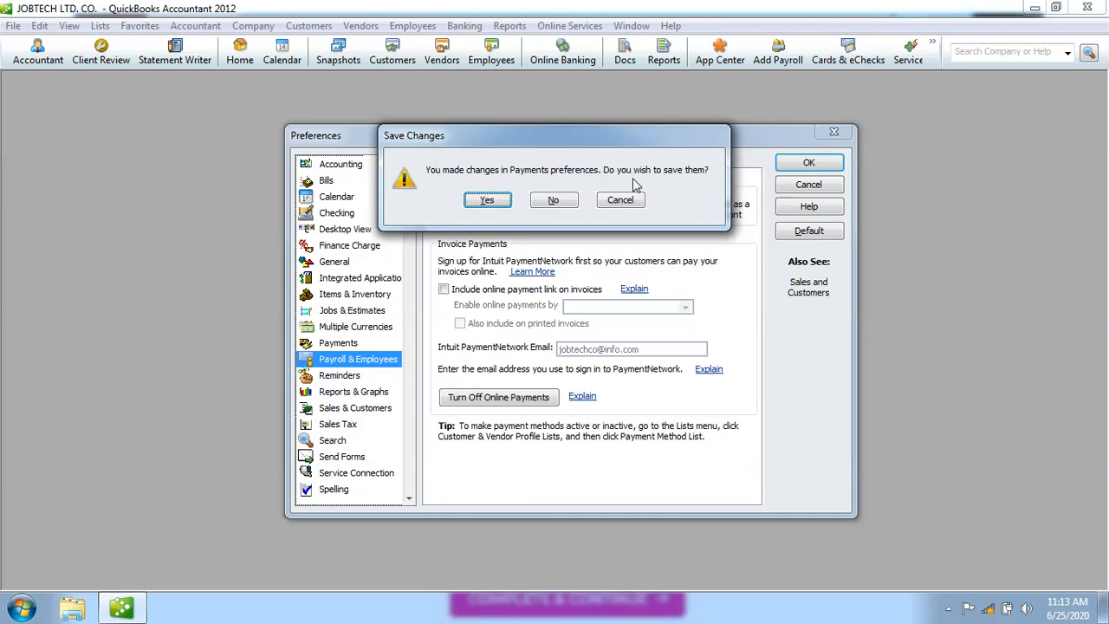
left_click(499, 204)
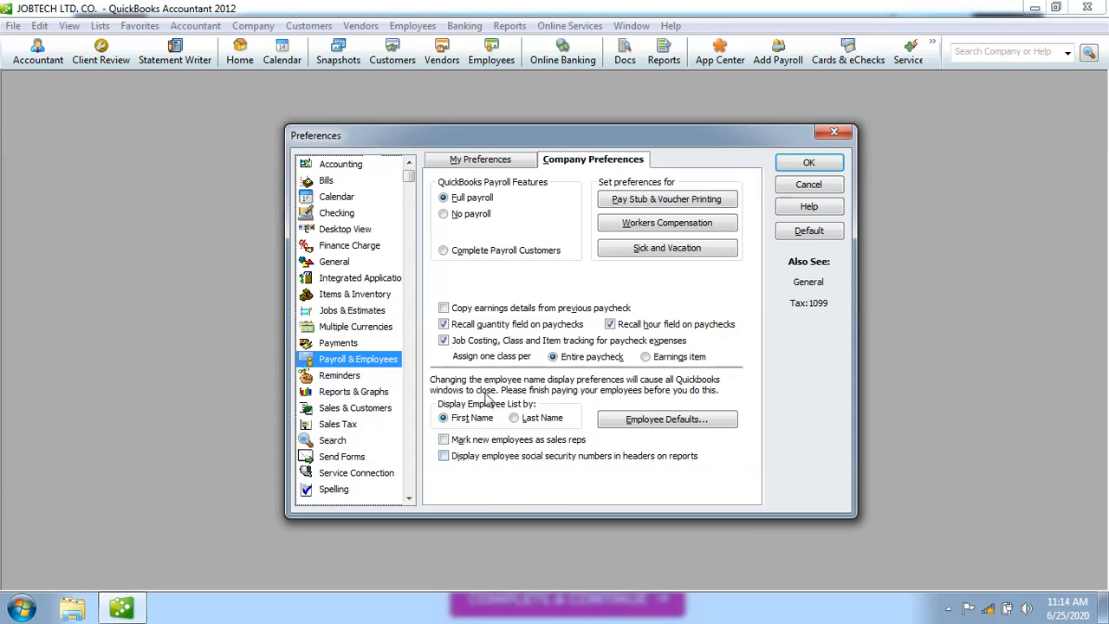
Toggle the employee list display to Last Name and back to First Name, then go to Reminders.
left_click(513, 418)
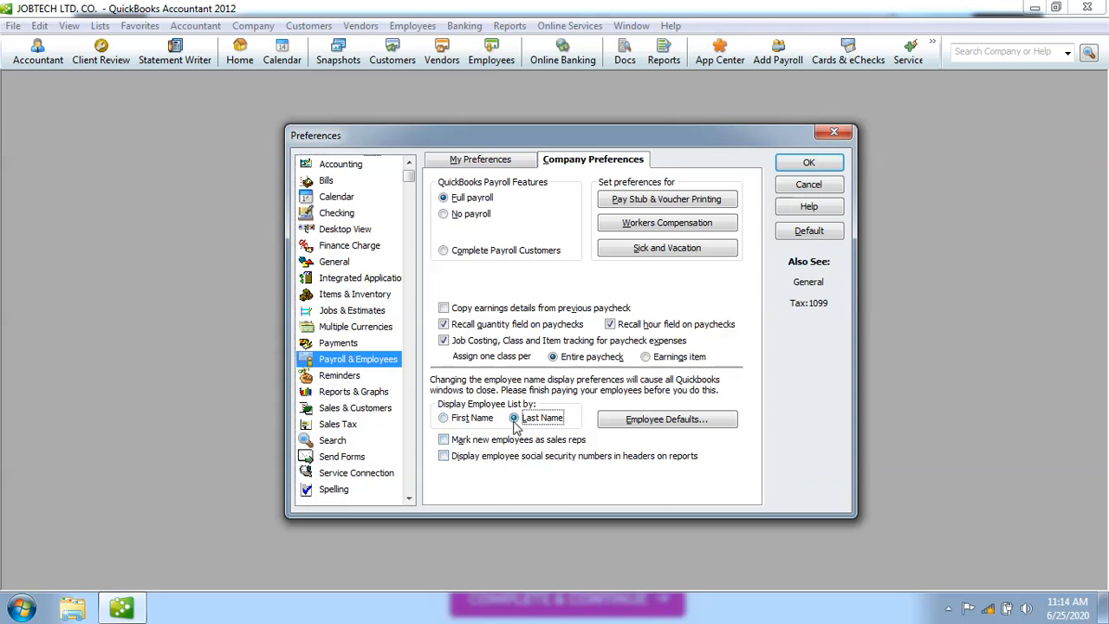
left_click(444, 418)
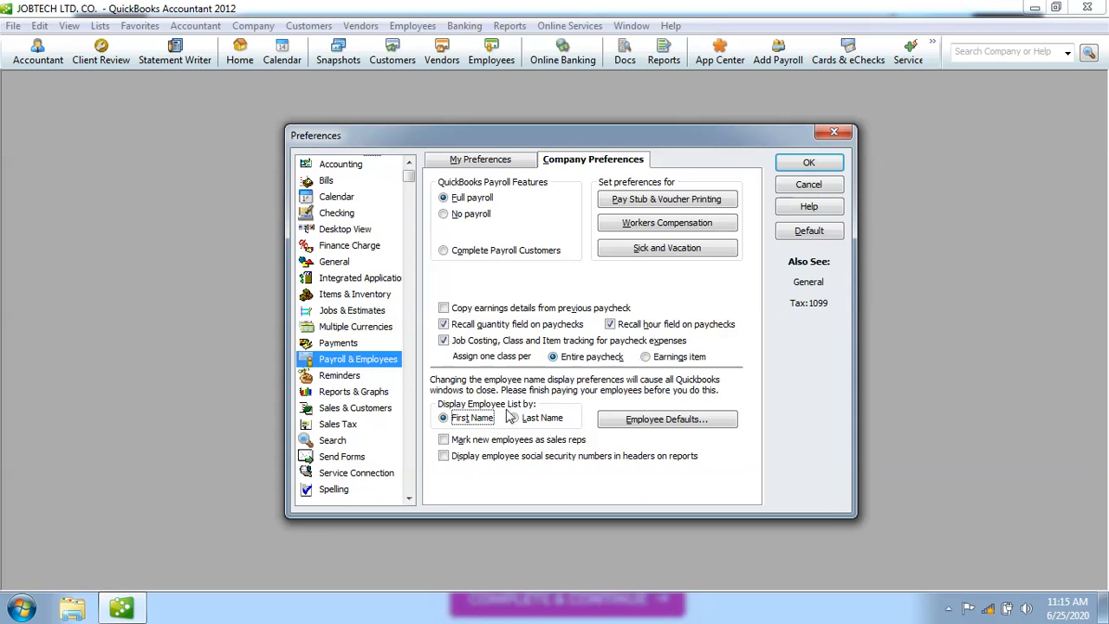
left_click(346, 377)
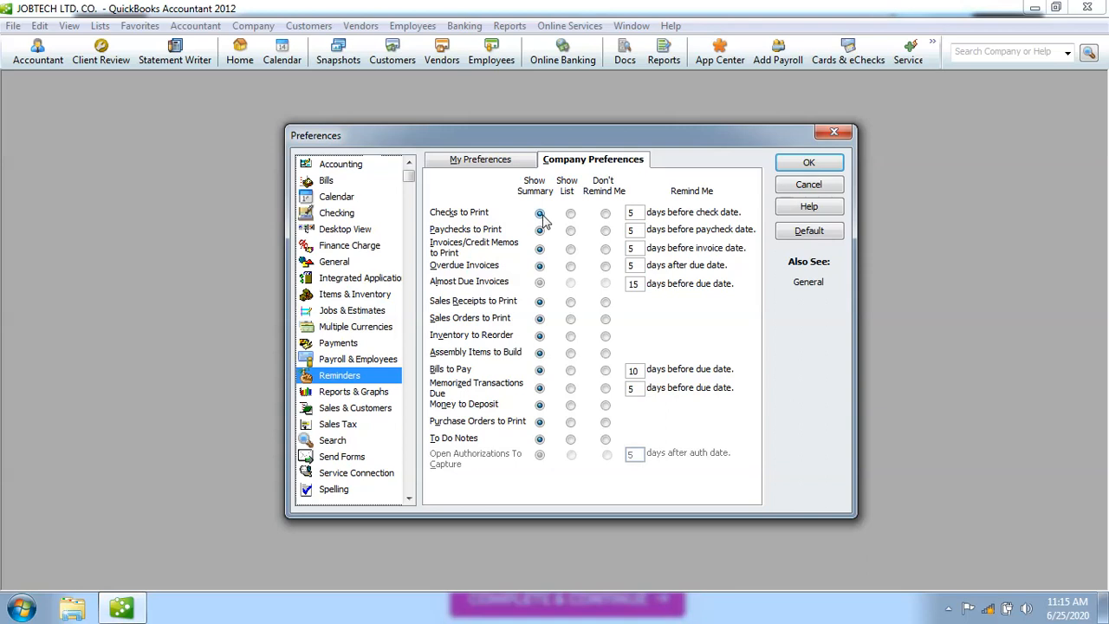
Set Checks to Print to Don't Remind Me and clear its 5-day value.
left_click(605, 214)
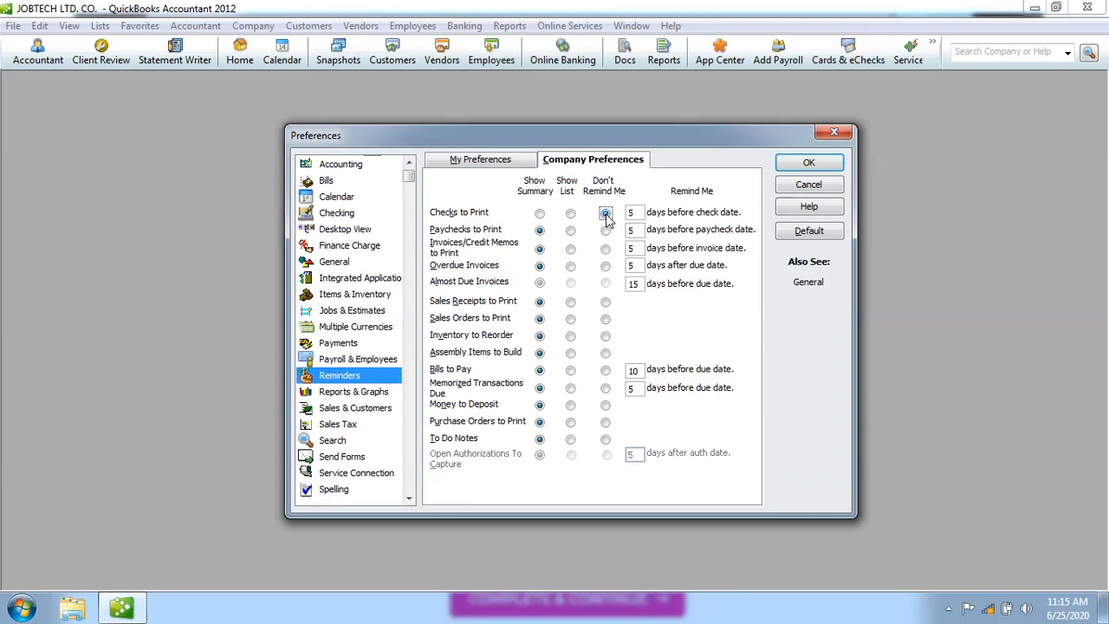
left_click(539, 213)
left_click(605, 215)
left_click(634, 212)
key("BackSpace")
Enter 3 days for the Checks to Print reminder, replacing the trial values 10, 7 and 2.
type("10")
key("BackSpace")
key("BackSpace")
type("7")
key("BackSpace")
type("2")
key("BackSpace")
type("3")
left_click(634, 213)
Show Checks to Print reminders in the summary and edit the Overdue Invoices days-after-due value.
left_click(539, 213)
left_click(607, 272)
left_click(635, 268)
Try other options for the Assembly Items, Bills to Pay and Overdue Invoices reminders, then restore them to Show Summary.
left_click(571, 355)
left_click(540, 354)
left_click(605, 370)
left_click(606, 268)
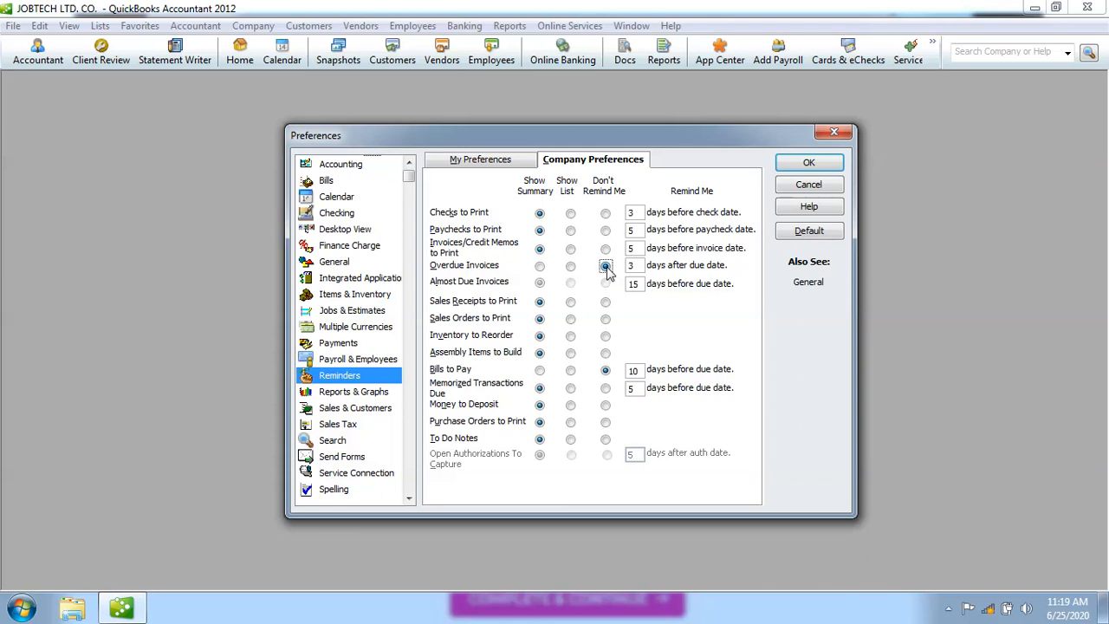
left_click(539, 267)
left_click(540, 370)
Turn Checks to Print reminders off and back to Show Summary, then edit its days value.
left_click(604, 213)
left_click(541, 213)
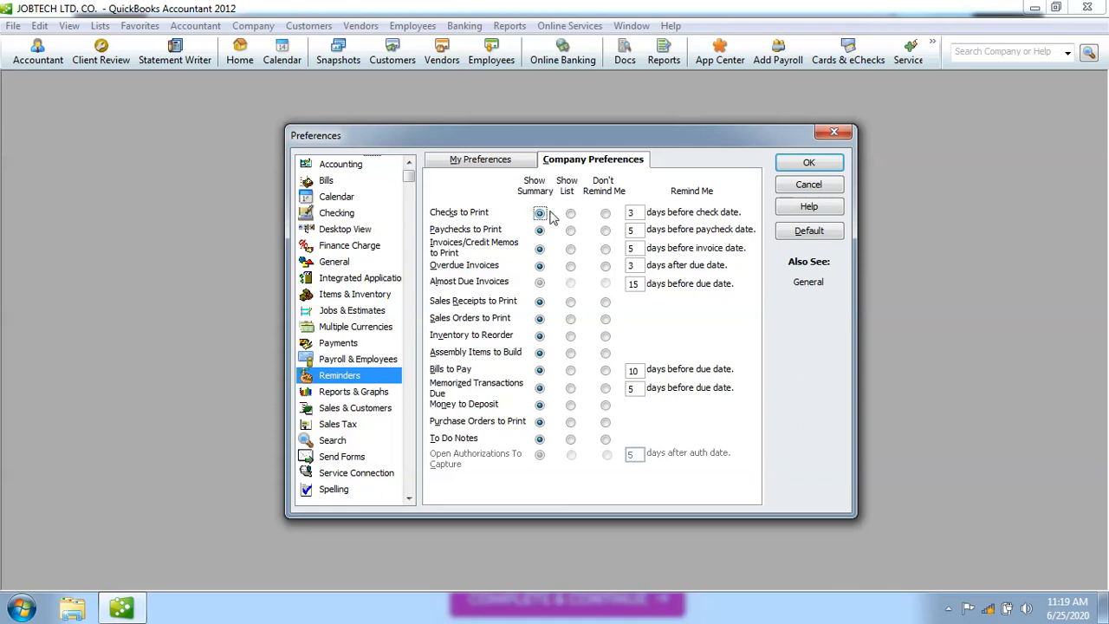
left_click(629, 214)
Save the Reminders changes and leave Sales & Customers' Usual Shipping Method blank after trying DHL.
left_click(364, 408)
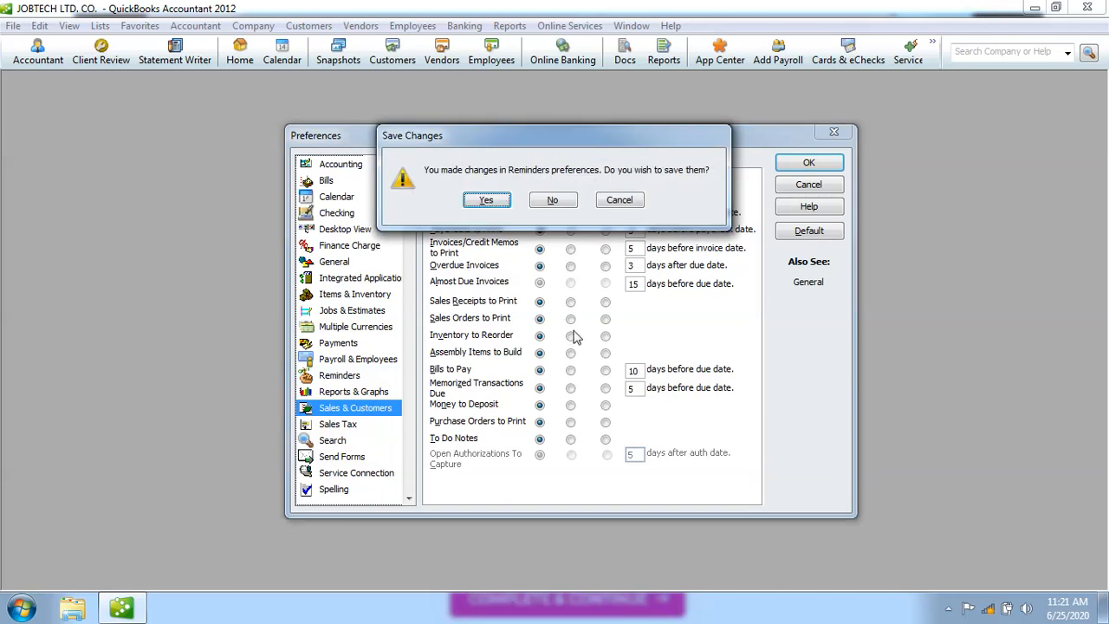
left_click(492, 201)
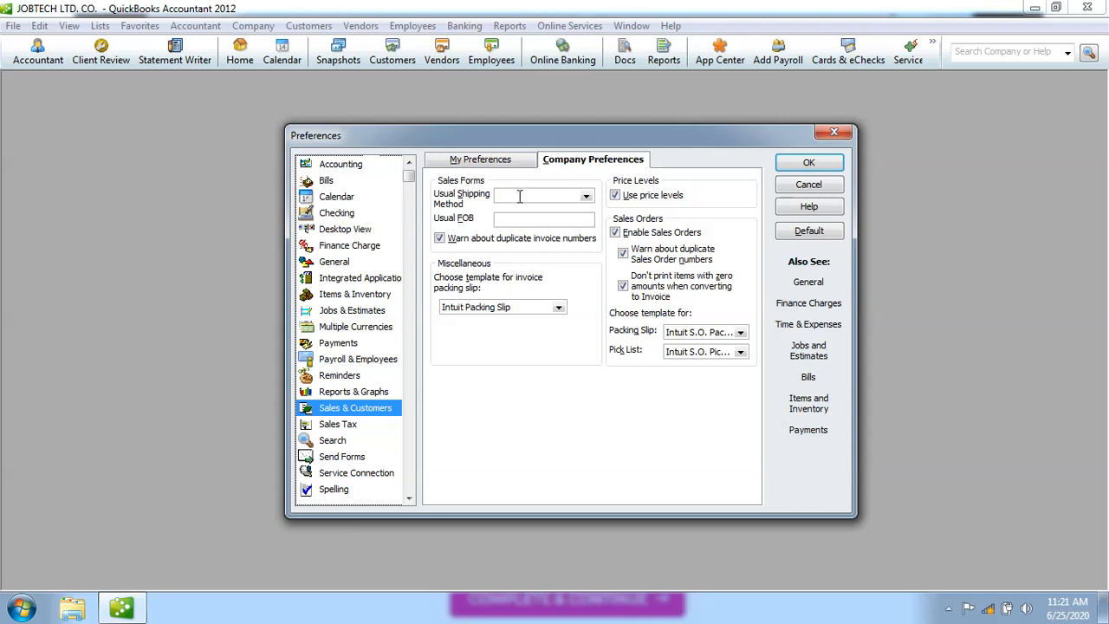
left_click(586, 198)
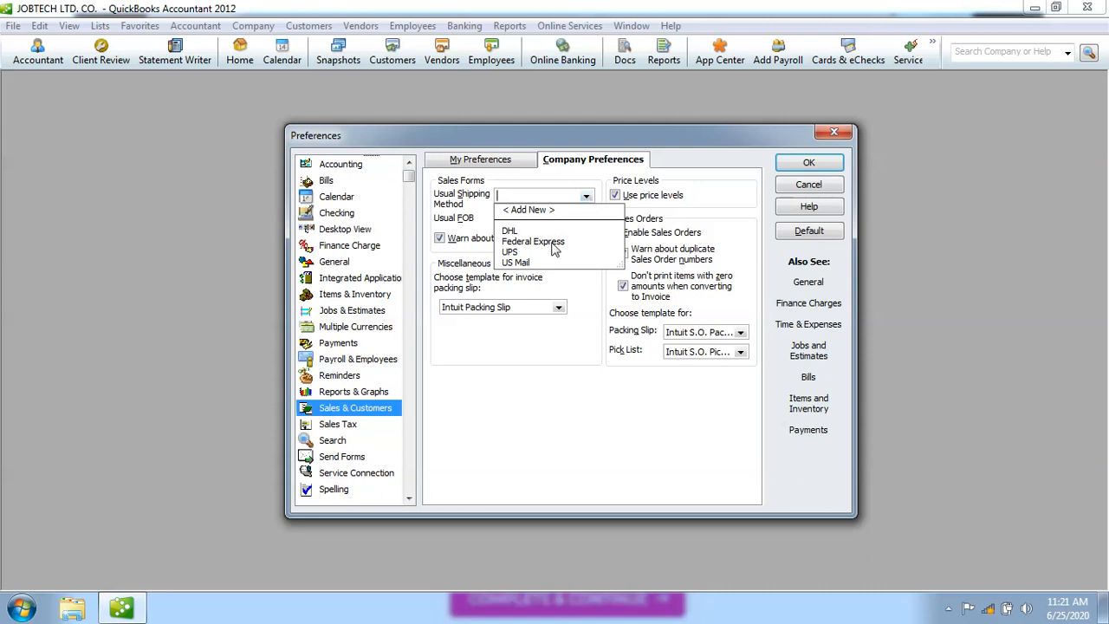
left_click(512, 232)
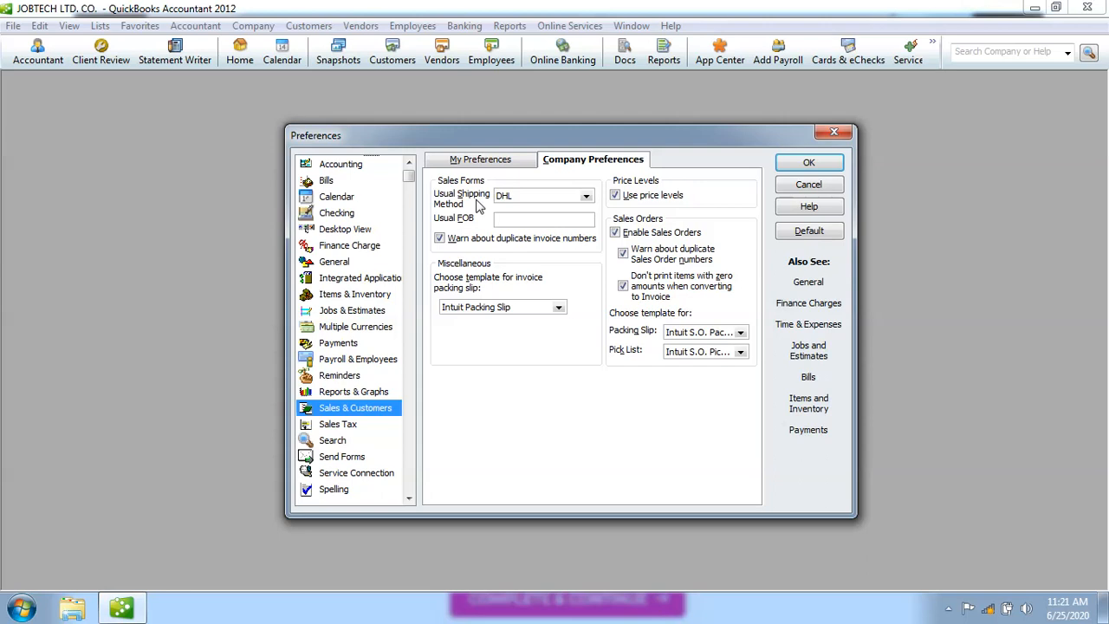
left_click(586, 197)
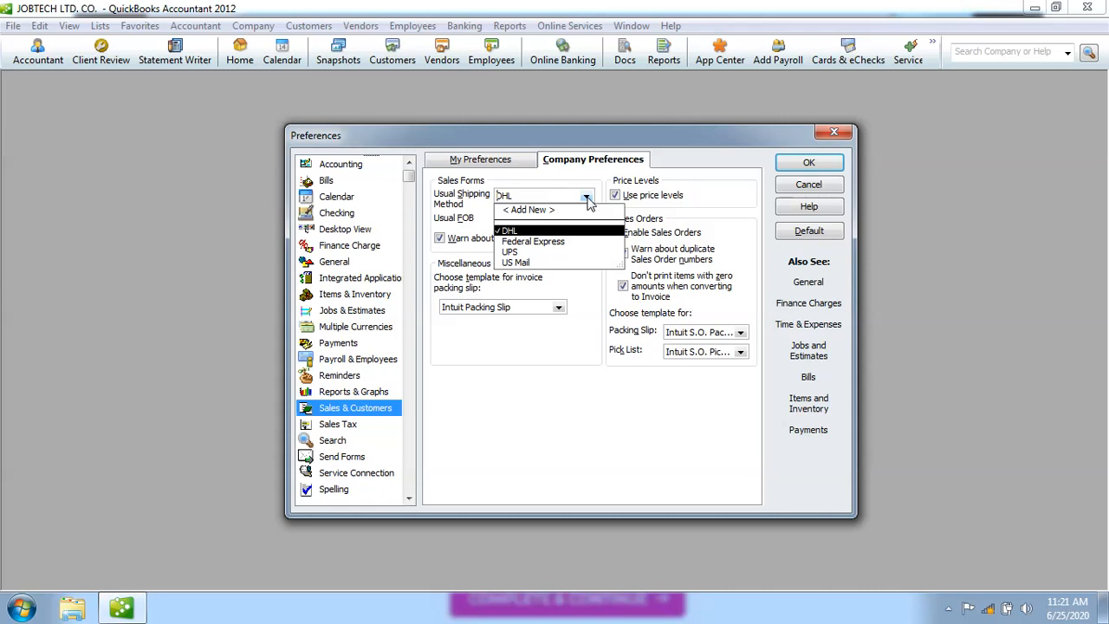
left_click(547, 233)
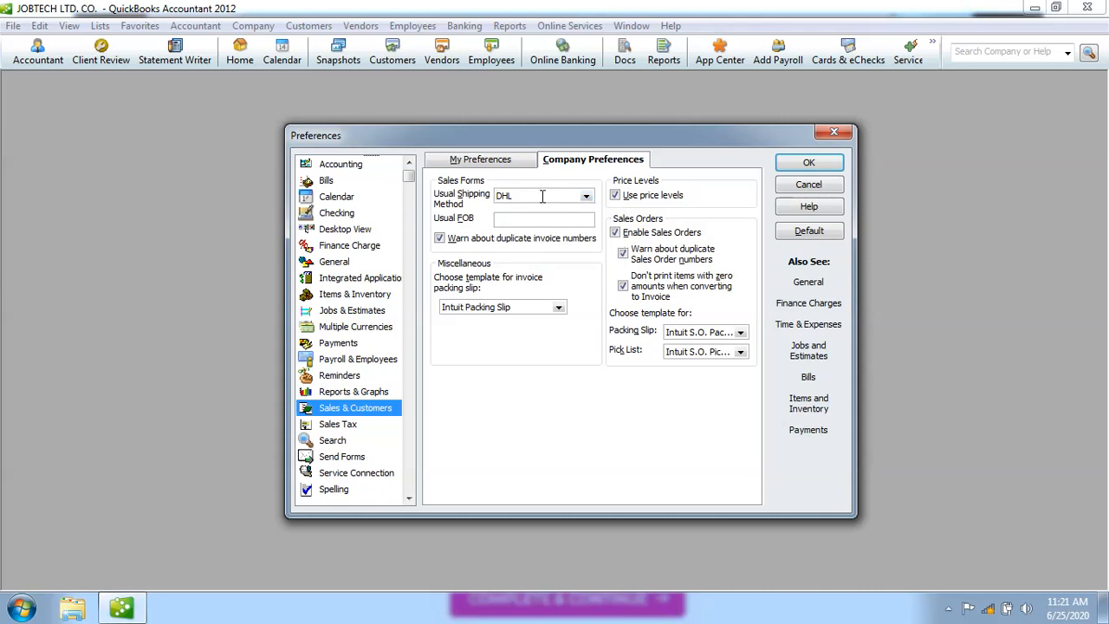
key("BackSpace")
key("BackSpace")
key("BackSpace")
left_click(559, 309)
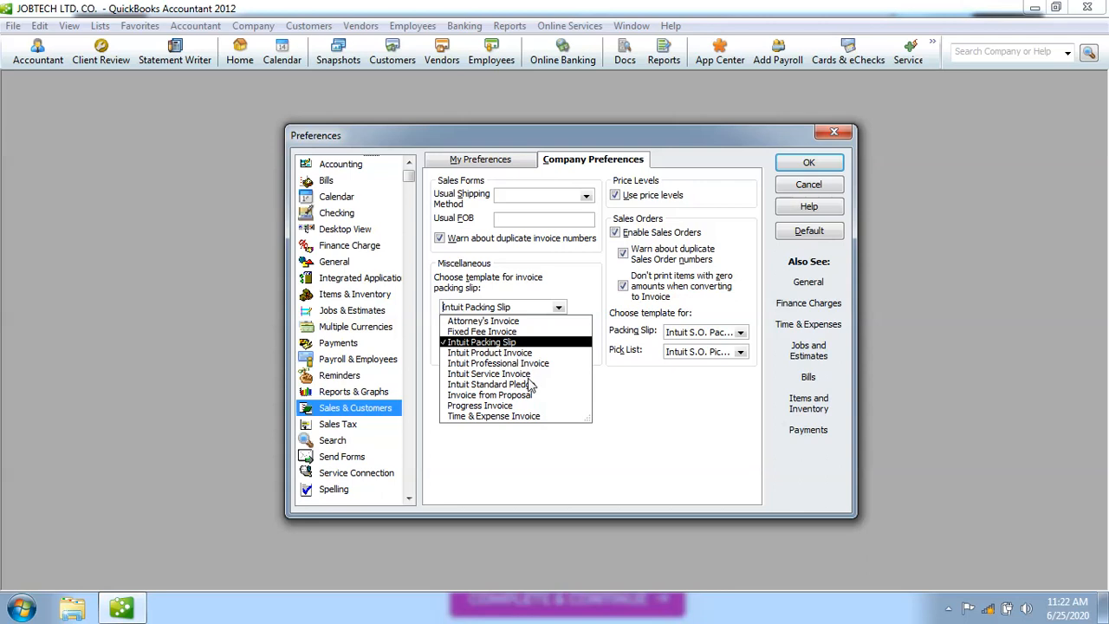
Keep Intuit Packing Slip as the packing-slip template after trying Product and Progress Invoice, then go to Sales Tax.
left_click(500, 354)
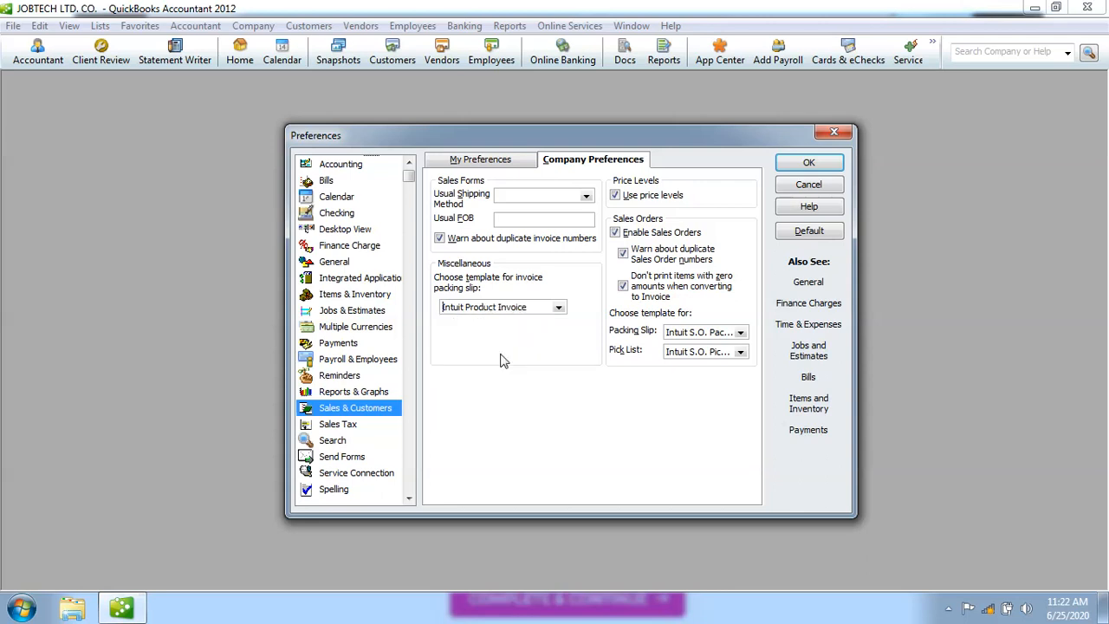
left_click(559, 307)
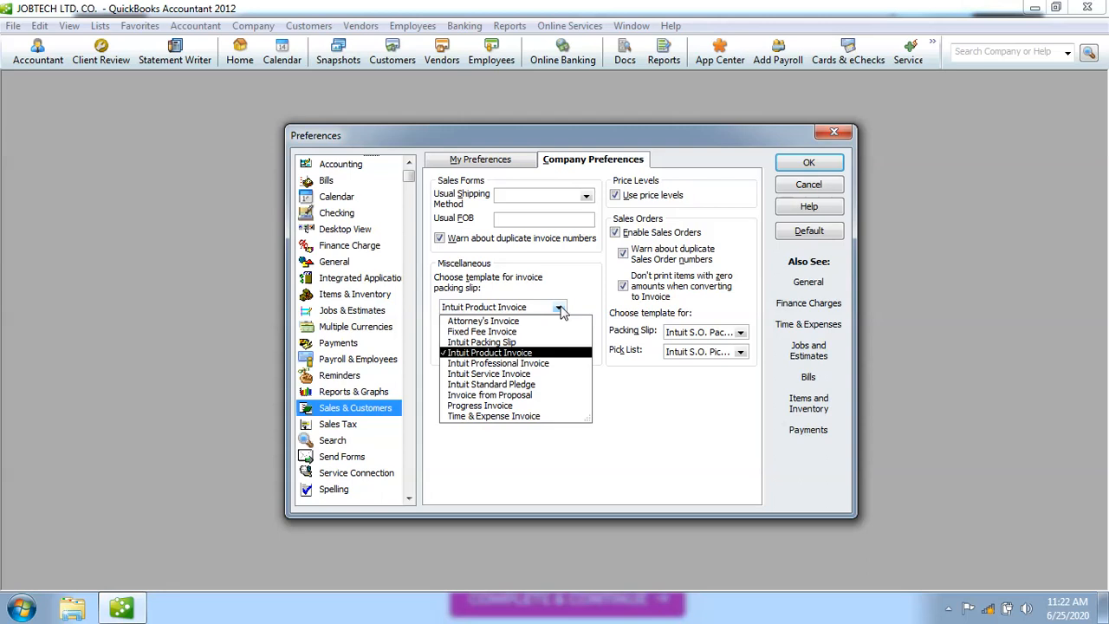
left_click(505, 407)
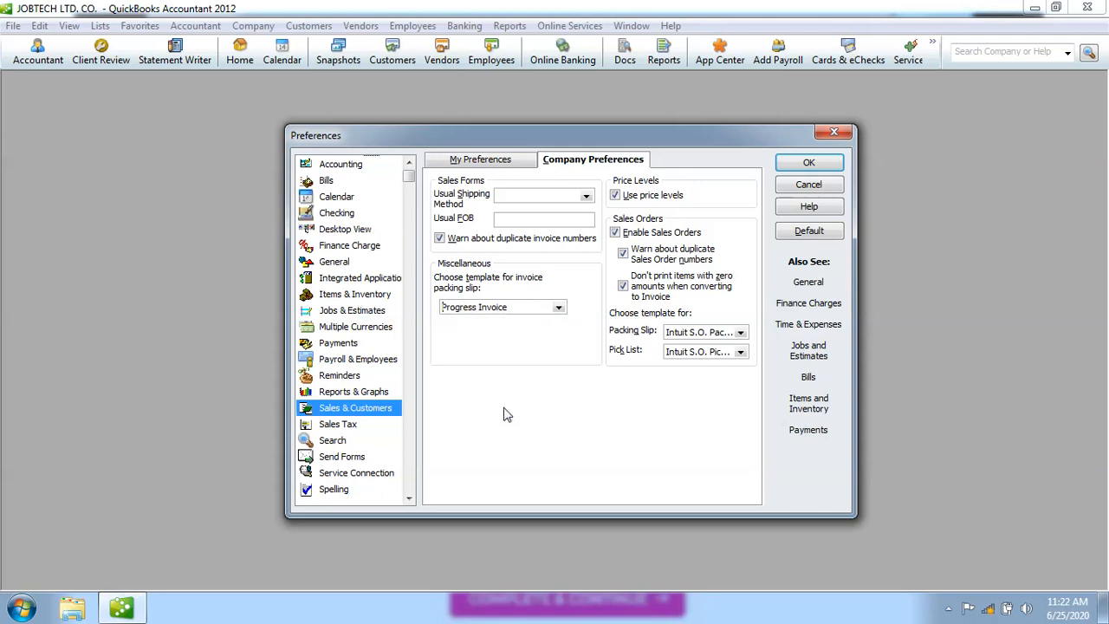
left_click(560, 308)
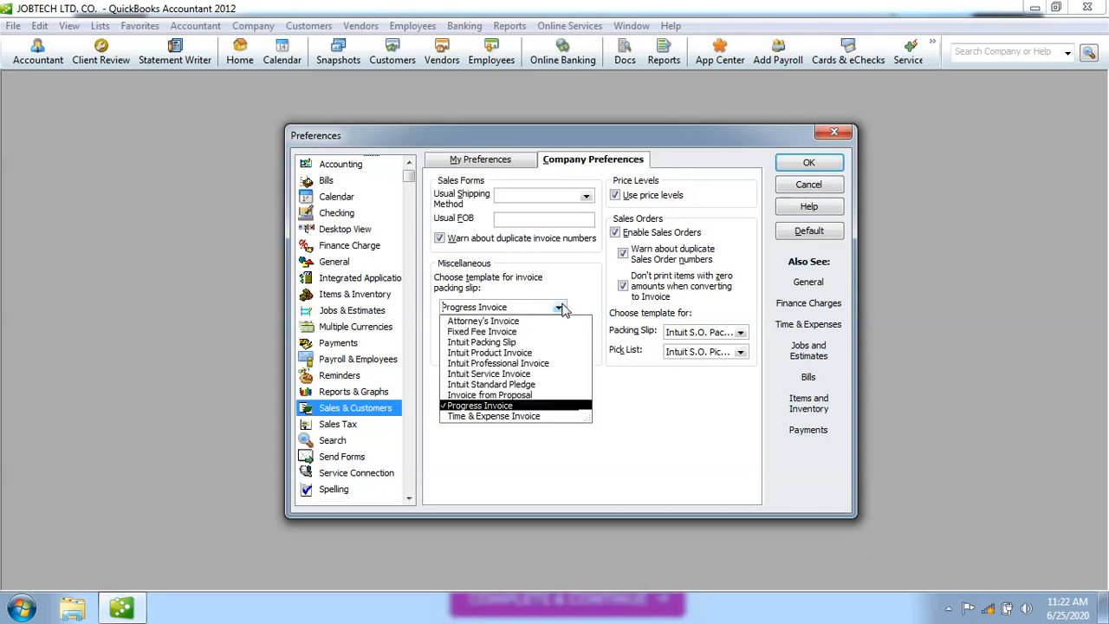
left_click(527, 342)
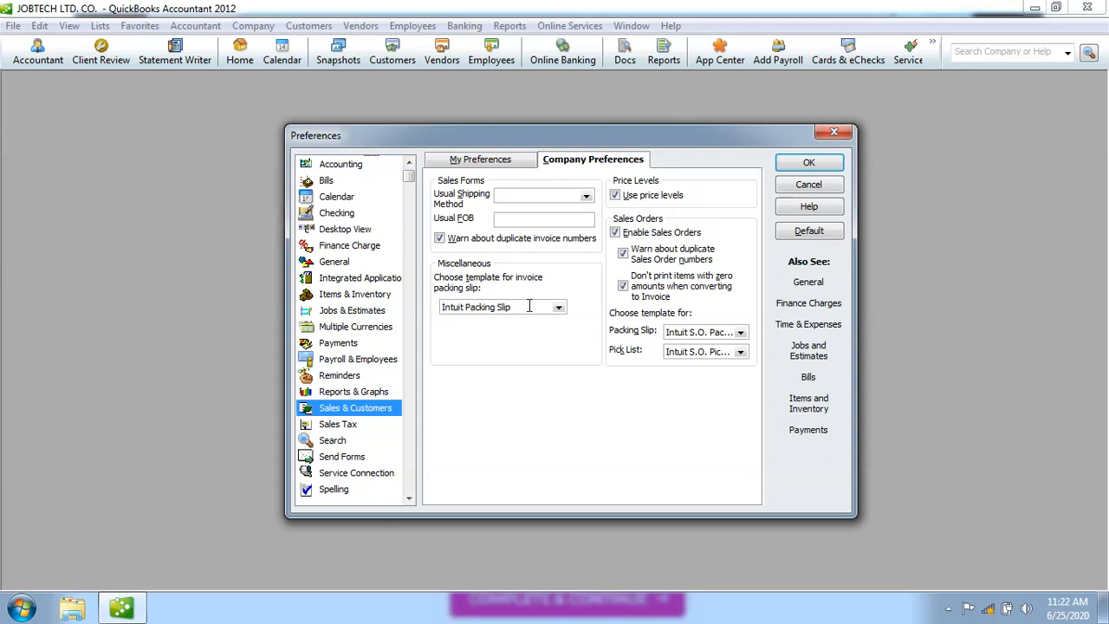
left_click(528, 306)
left_click(349, 426)
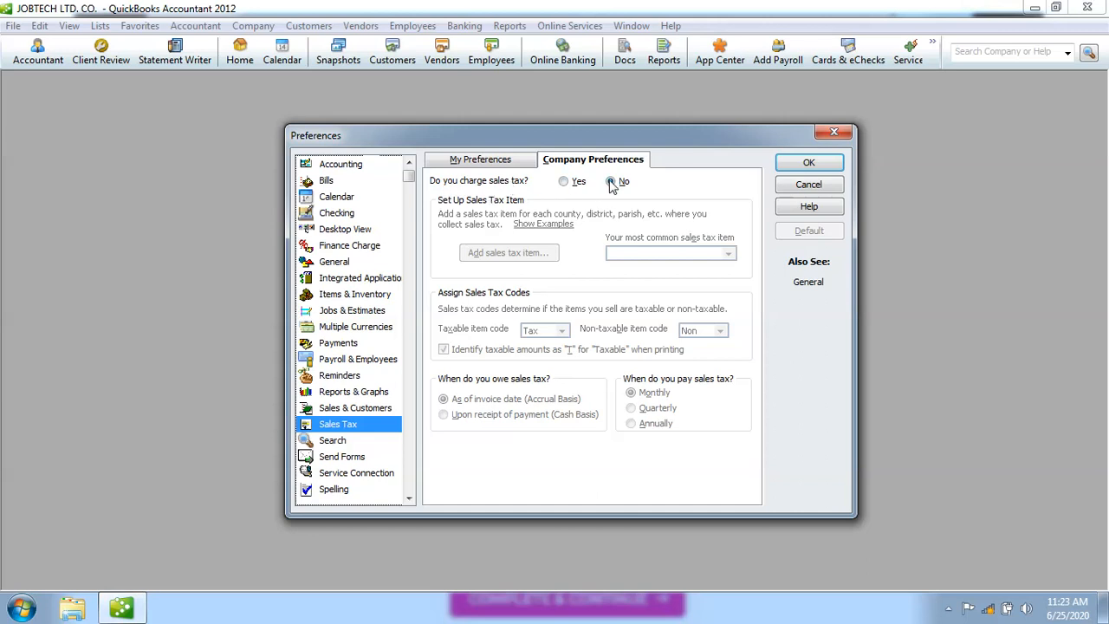
Answer Yes to charging sales tax and choose < Add New > for the most common sales tax item.
left_click(564, 183)
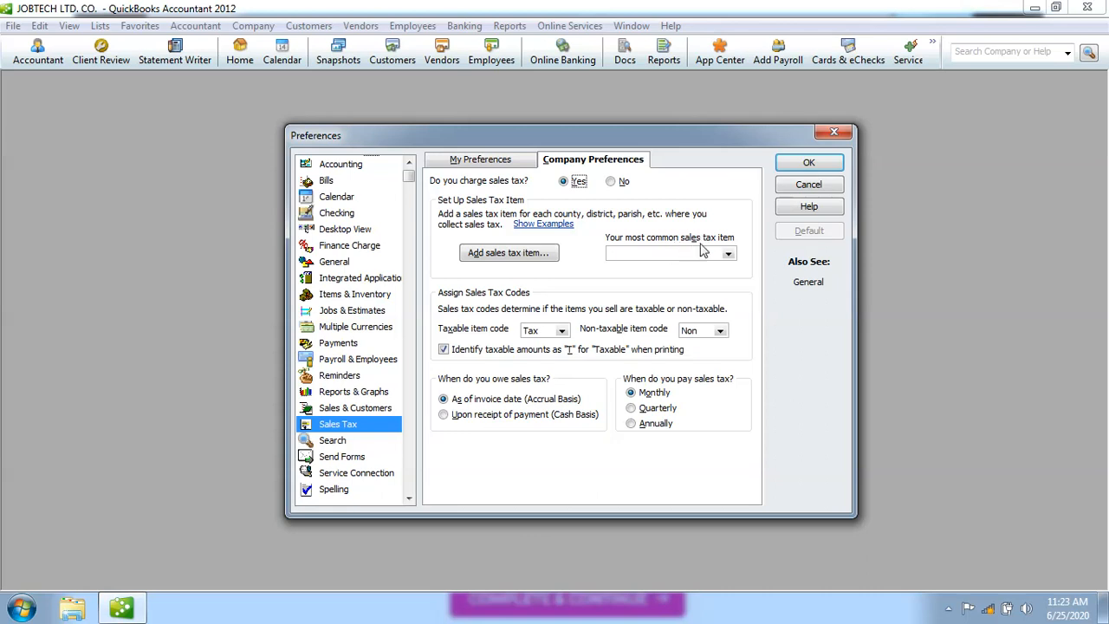
left_click(728, 256)
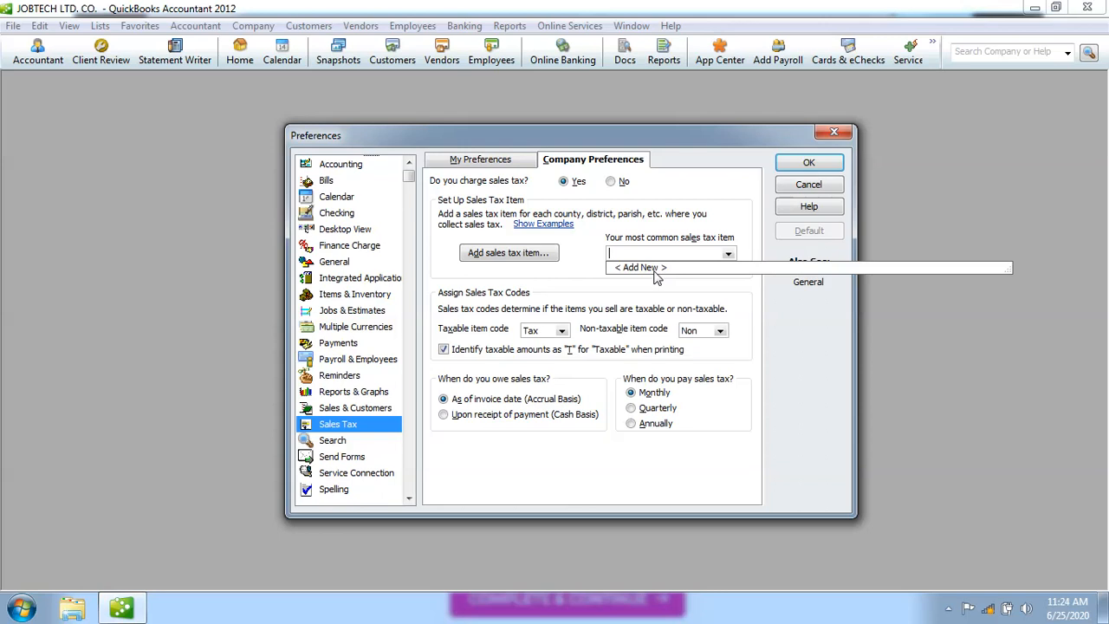
left_click(641, 268)
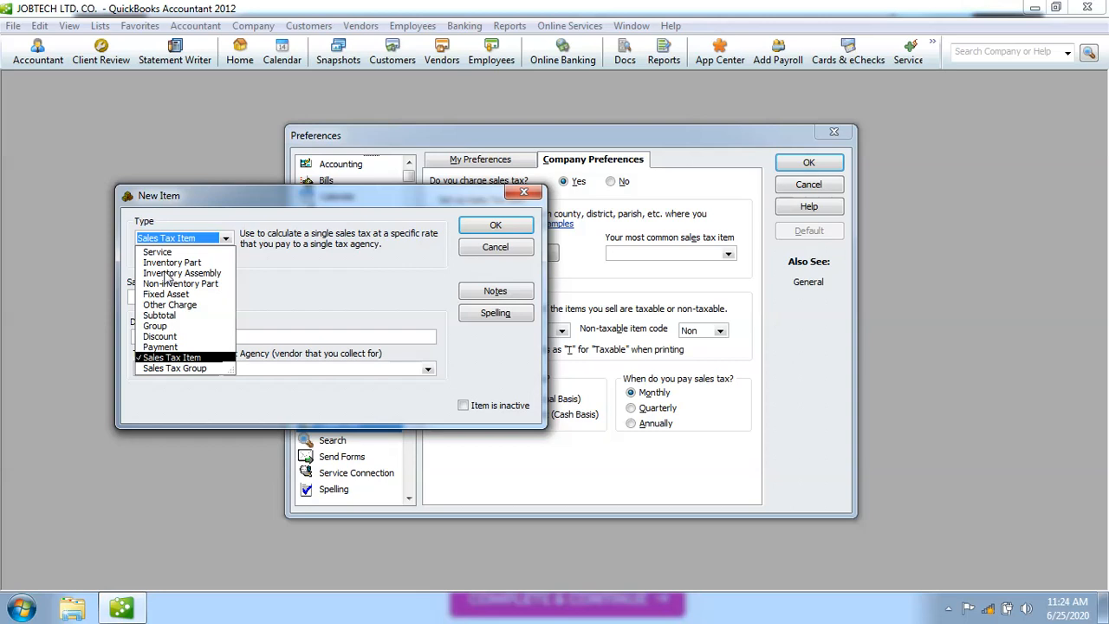
Keep Sales Tax Item as the type and enter the tax name, shortening it to VAT.
left_click(191, 358)
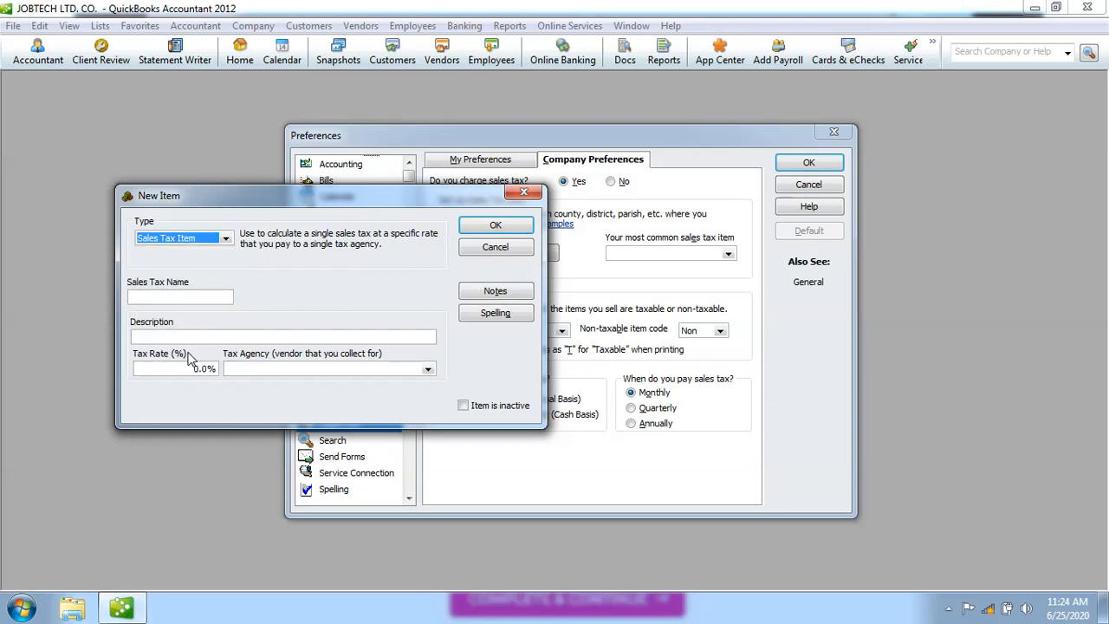
left_click(148, 298)
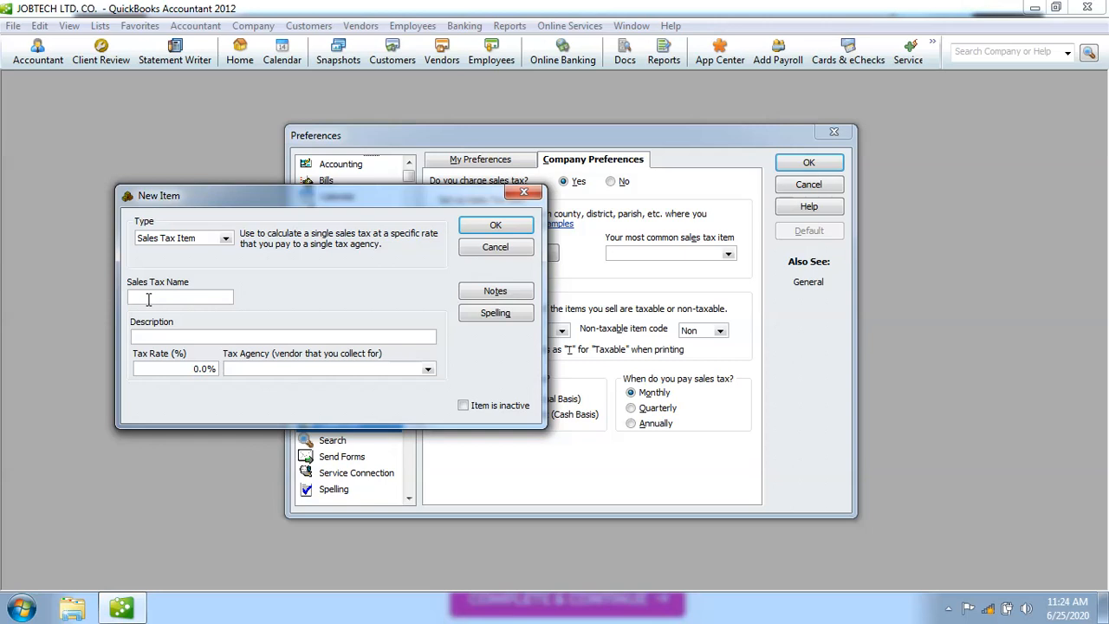
type("Value Added Tax")
key("shift+Left")
key("shift+Left")
key("shift+Left")
key("shift+Left")
key("shift+Left")
key("shift+Left")
key("shift+Left")
key("shift+Left")
key("shift+Left")
key("shift+Left")
key("shift+Left")
key("shift+Left")
key("shift+Left")
key("shift+Left")
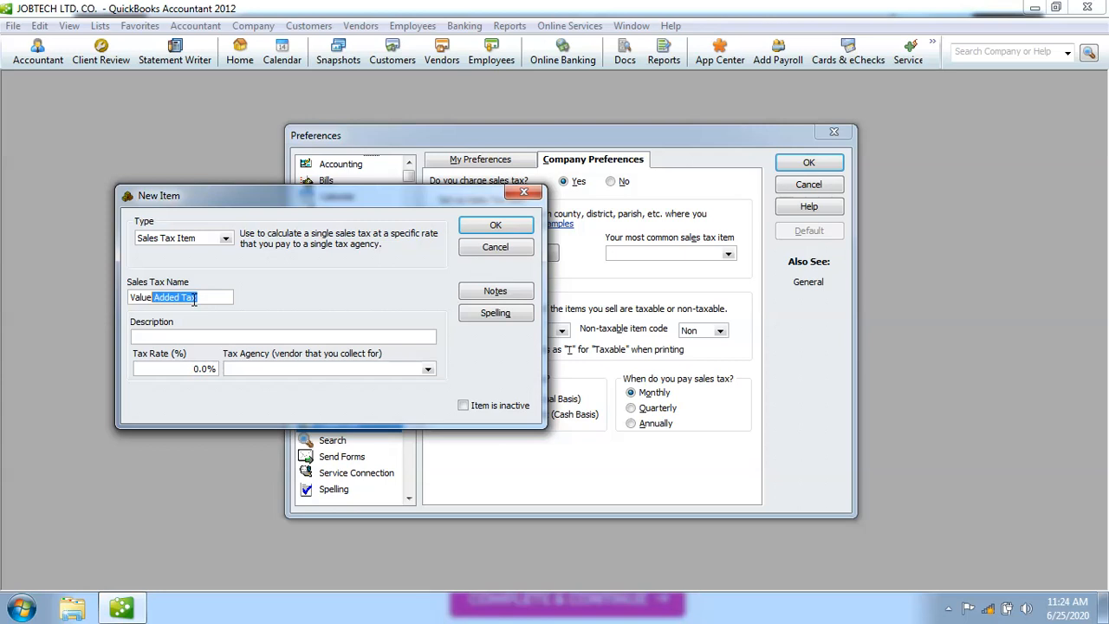
key("shift+Left")
left_click(208, 298)
key("BackSpace")
key("BackSpace")
key("BackSpace")
key("BackSpace")
key("BackSpace")
key("BackSpace")
key("BackSpace")
key("BackSpace")
key("BackSpace")
key("BackSpace")
key("BackSpace")
key("BackSpace")
key("BackSpace")
key("BackSpace")
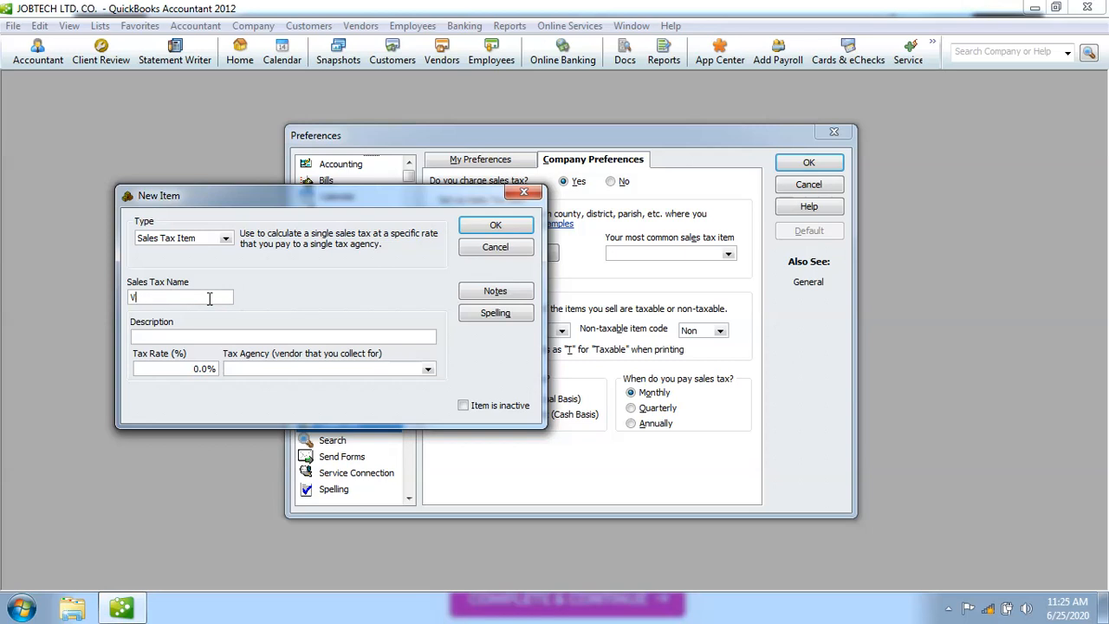
type("AT")
Describe the item as 'Sales Tax' with a 16.0% tax rate.
left_click(155, 336)
type("Sales Tax")
left_click(188, 371)
type("16")
key("Delete")
key("Delete")
key("Delete")
left_click(136, 337)
Expand the tax name back to 'Value Added Tax' and bring up the Tax Agency list.
double_click(137, 298)
type("alue")
left_click(160, 297)
type("dded T")
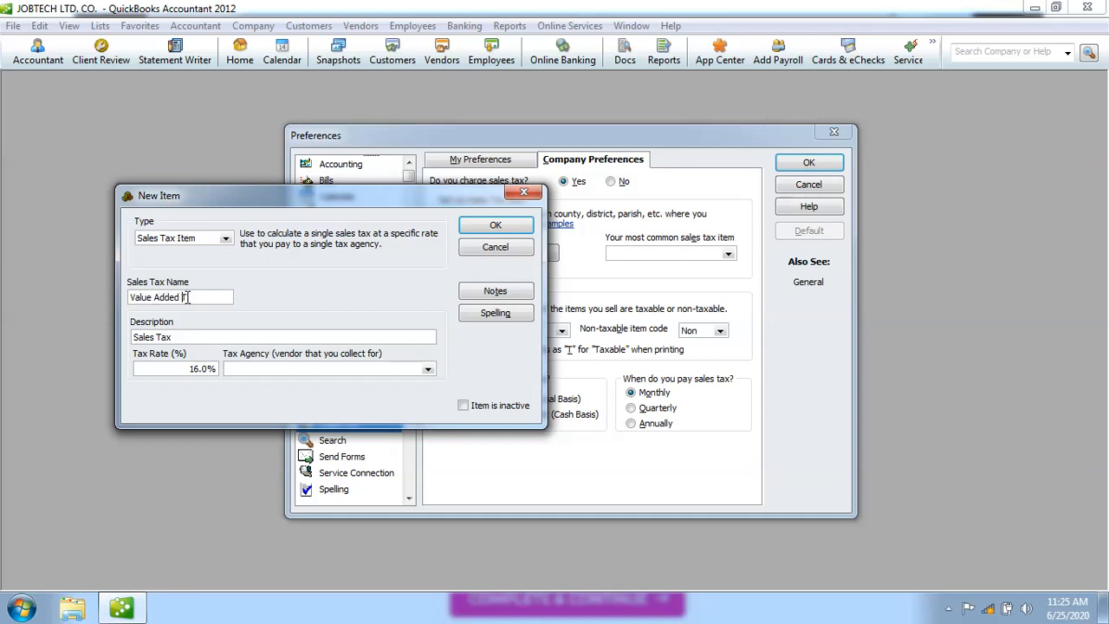
type("ax")
left_click(427, 371)
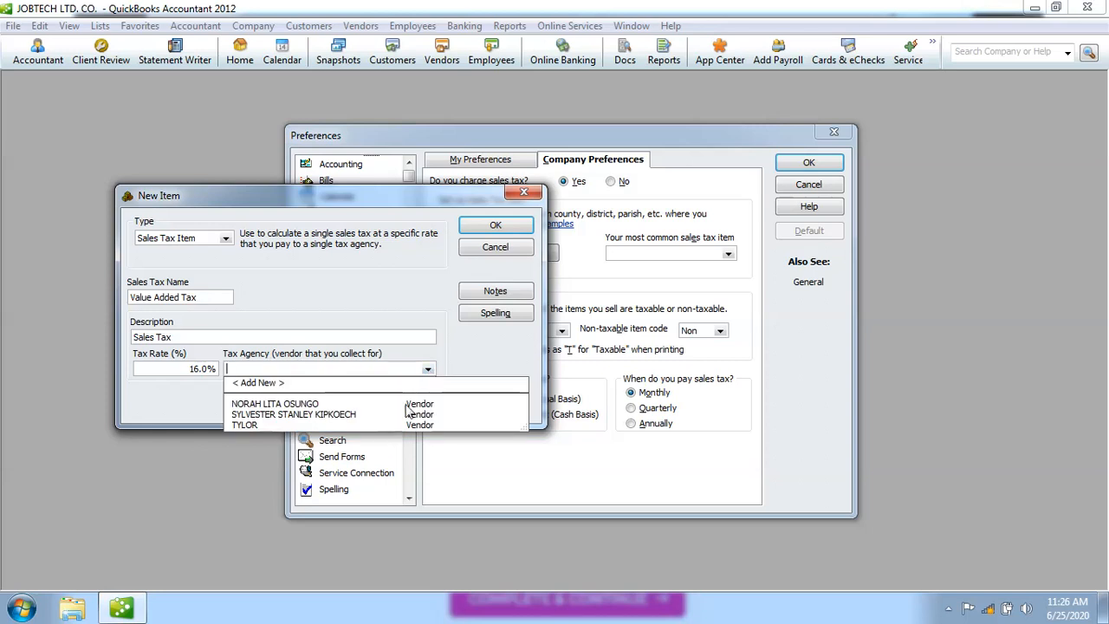
left_click(372, 298)
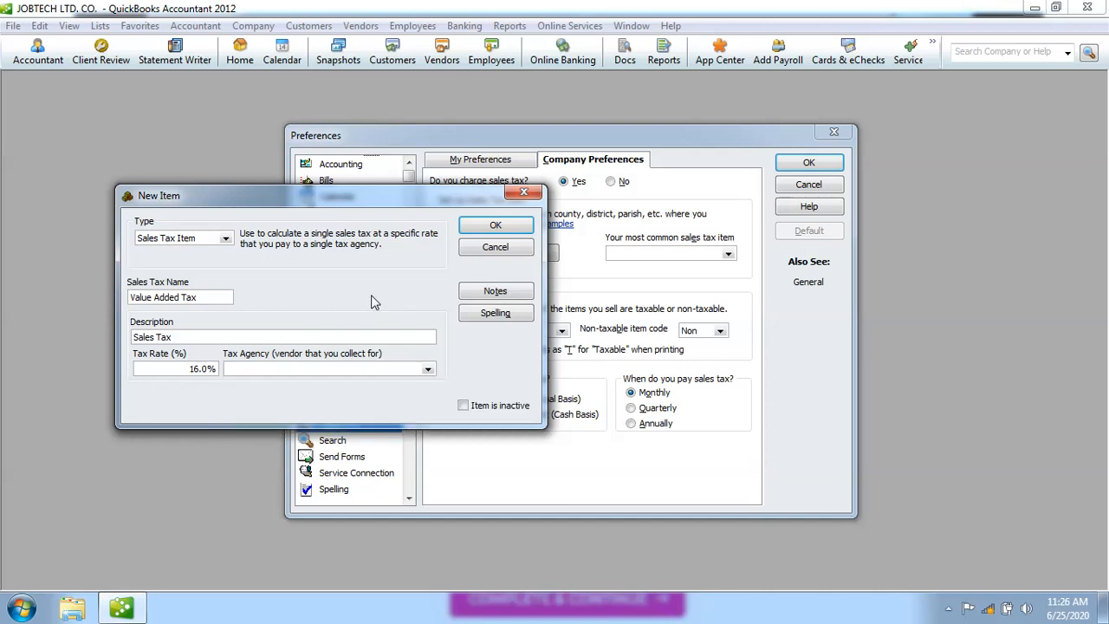
left_click(427, 370)
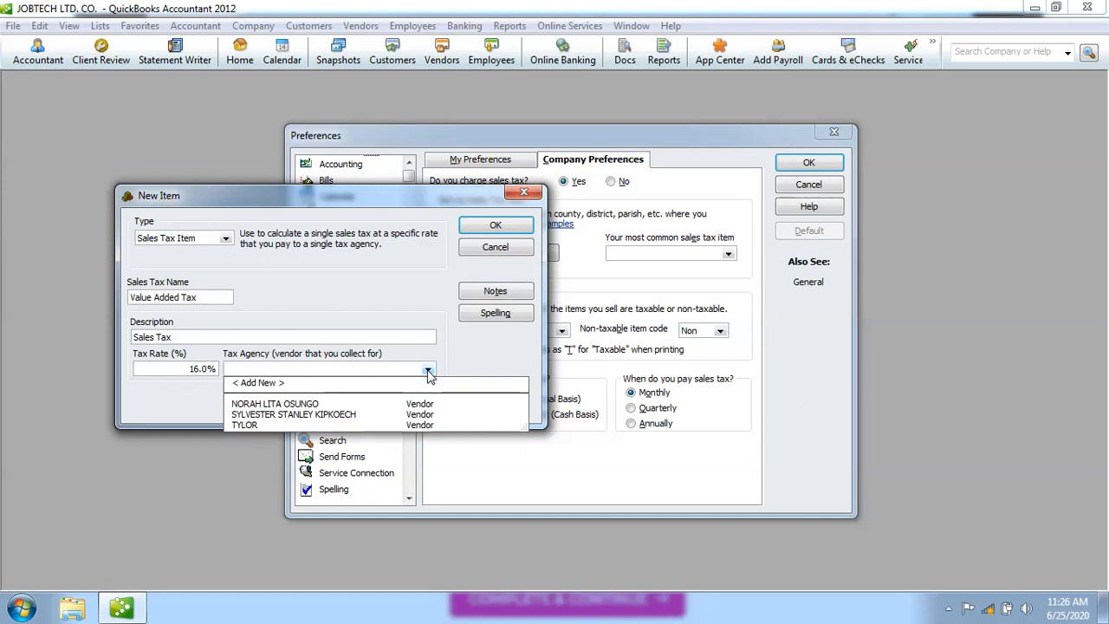
left_click(386, 309)
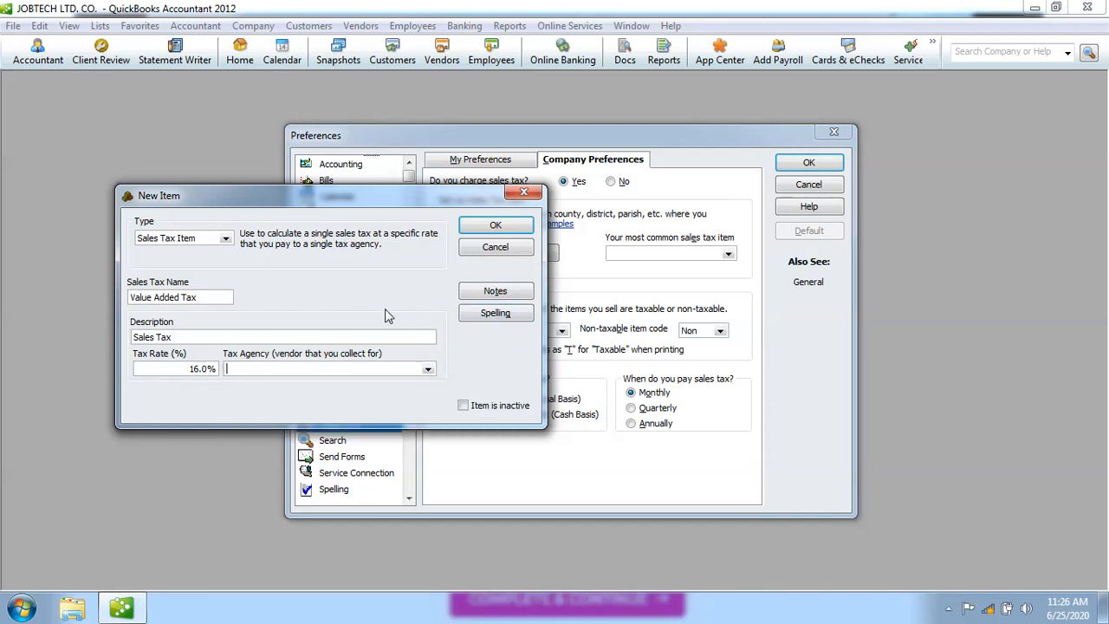
left_click(331, 368)
left_click(427, 372)
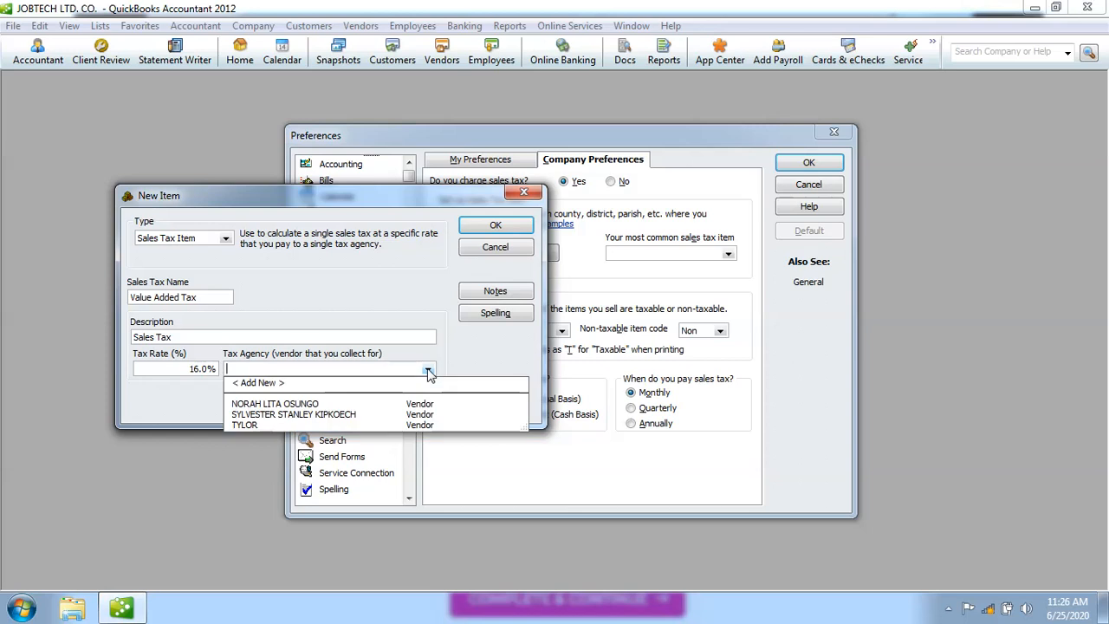
left_click(260, 383)
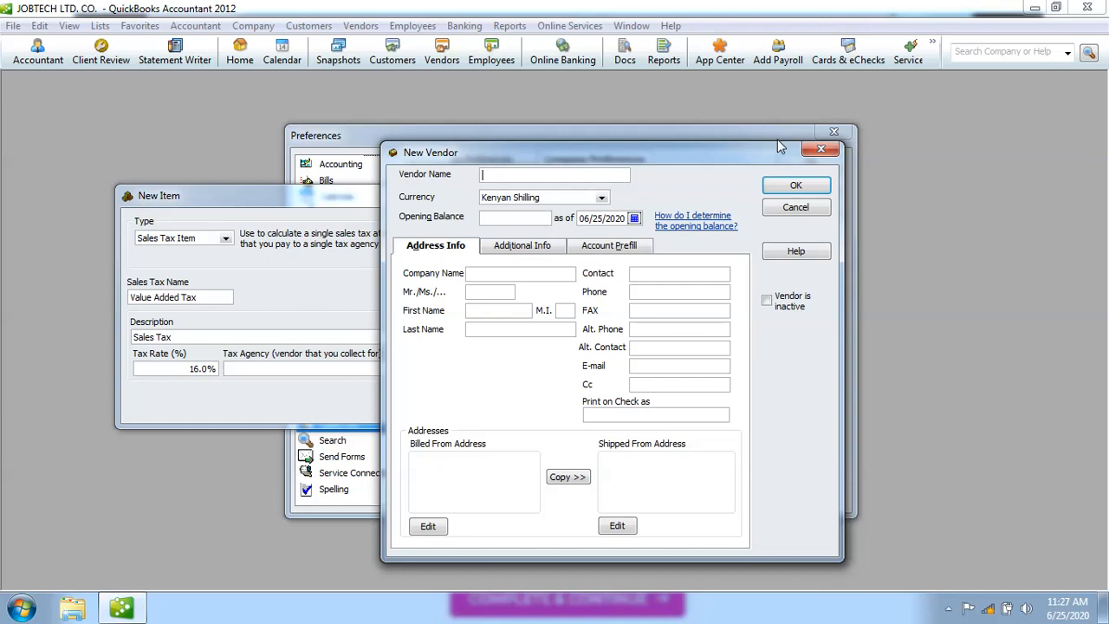
left_click(821, 149)
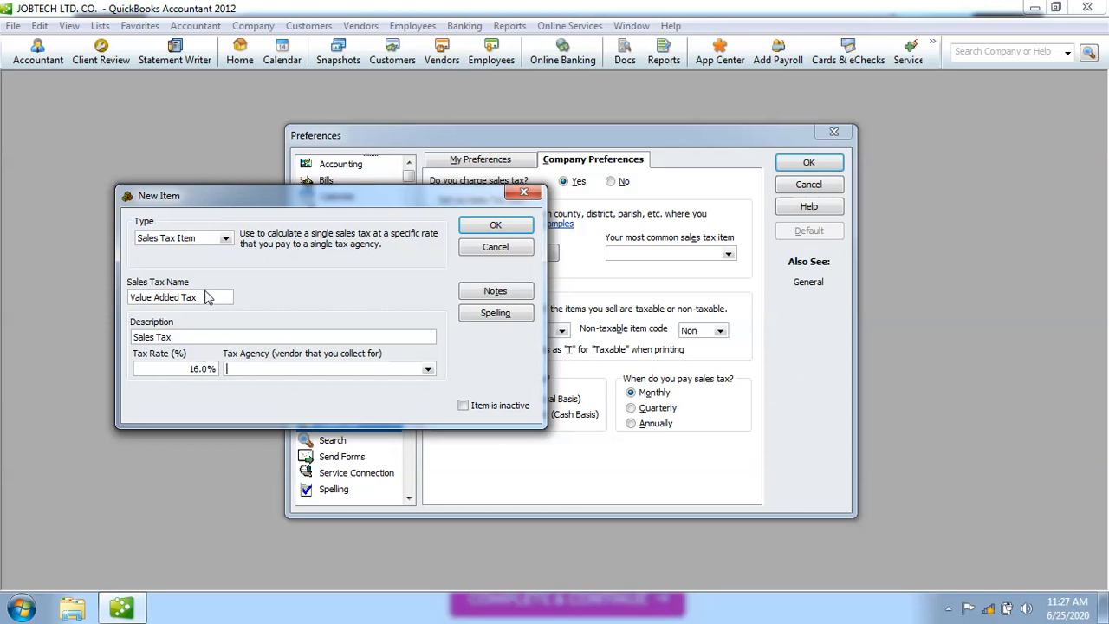
left_click(185, 336)
left_click(209, 369)
key("BackSpace")
key("BackSpace")
left_click(428, 370)
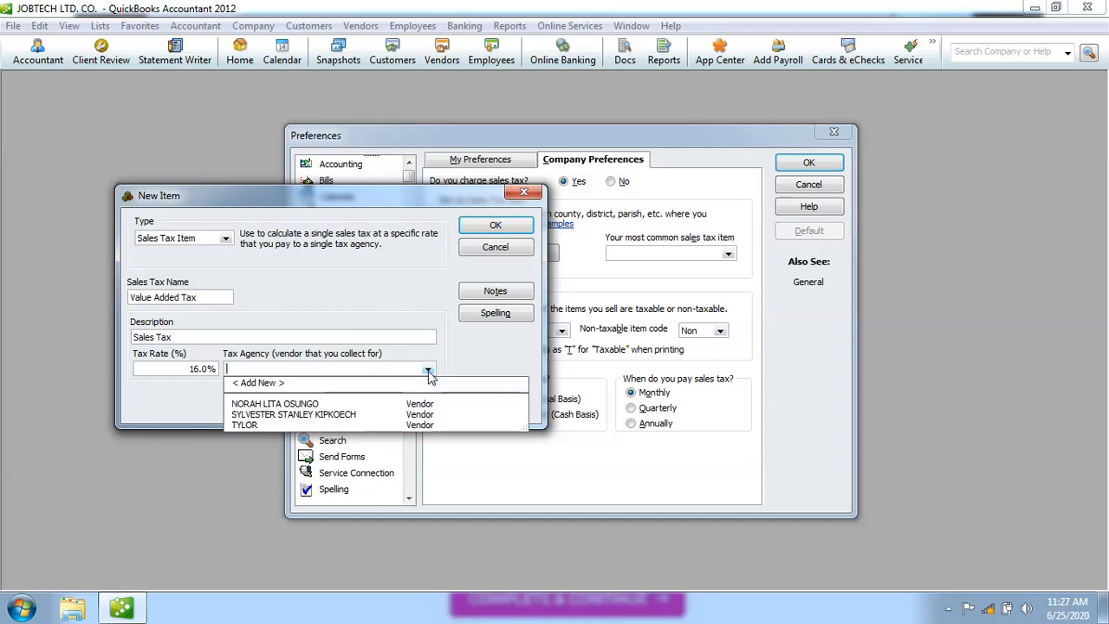
Add a new vendor as the tax agency, entering the vendor's name and the company name.
left_click(259, 383)
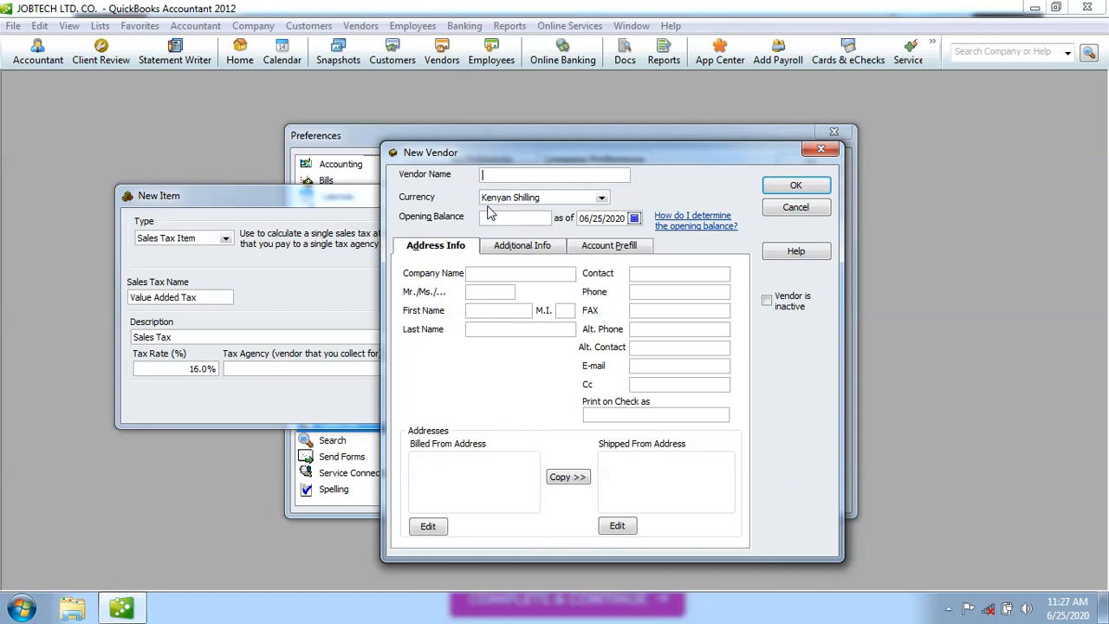
left_click(484, 274)
type("Ken")
key("BackSpace")
key("BackSpace")
key("BackSpace")
type("KENYA ")
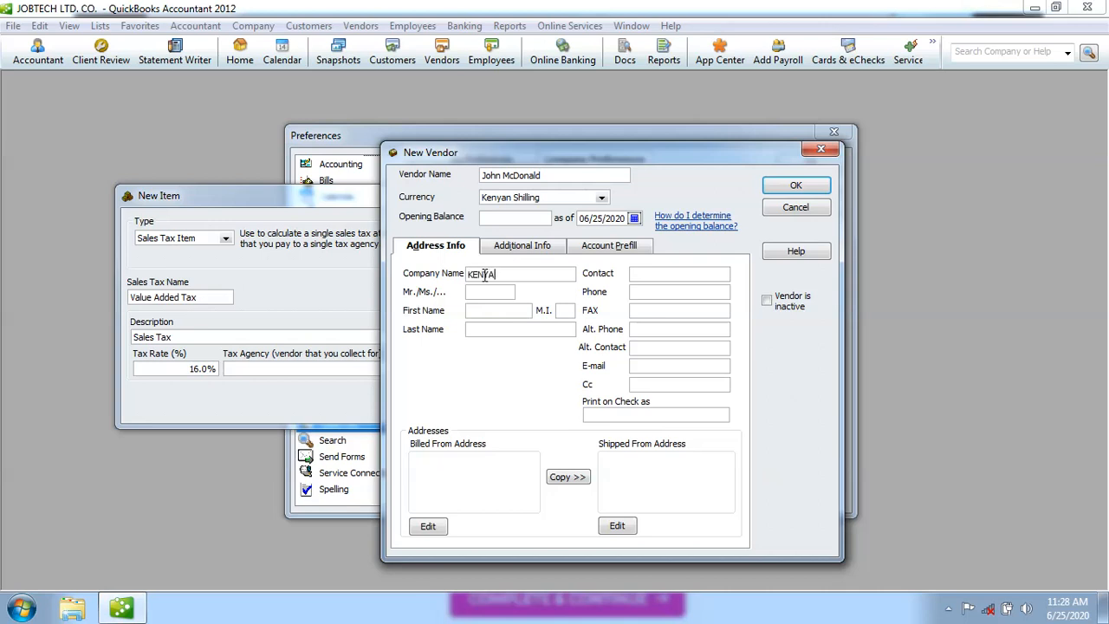
type("REVENUE AUTHRORITY")
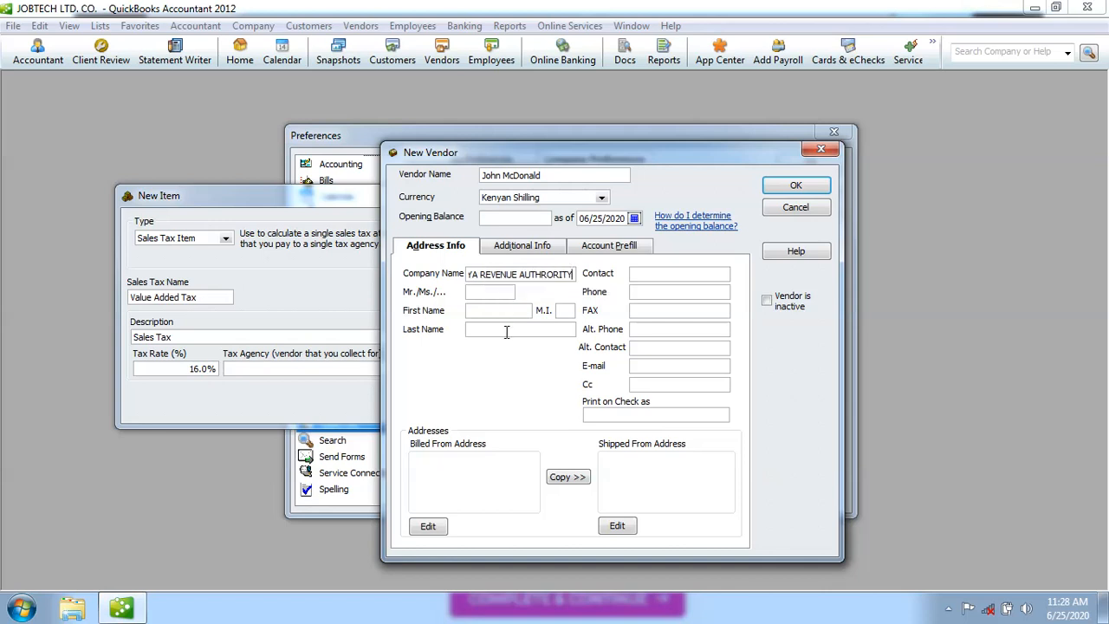
key("Left")
key("Left")
key("Left")
key("Left")
key("Left")
key("Left")
key("Left")
key("Left")
key("Left")
key("Left")
key("Left")
key("Left")
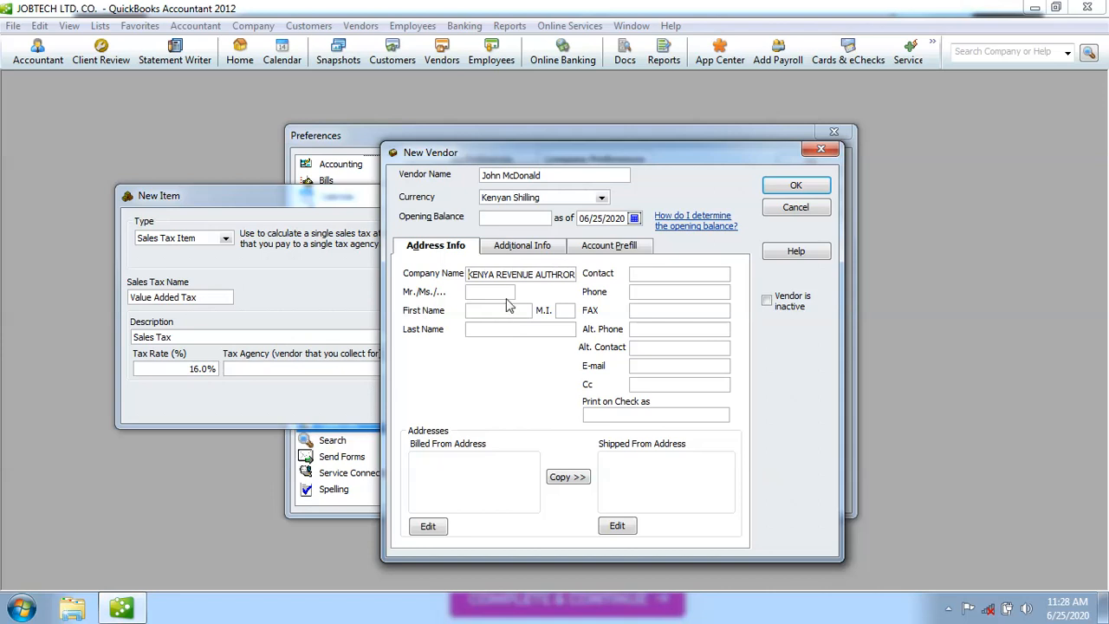
Set the title to Mr and correct the company name to 'Kenya Revenue Authority'.
left_click(490, 293)
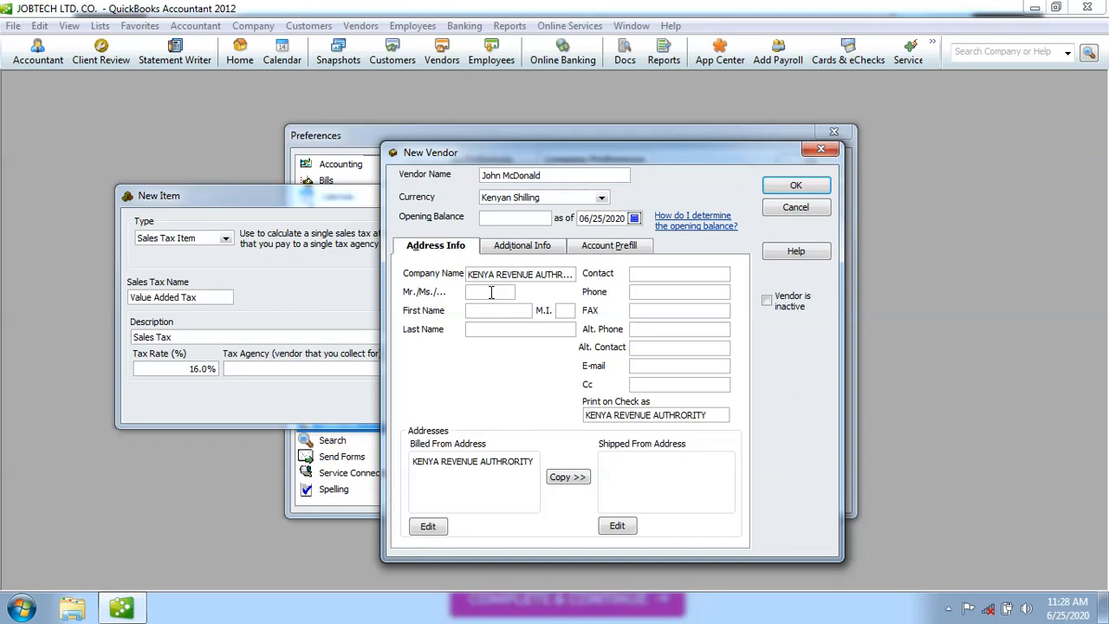
type("Mr")
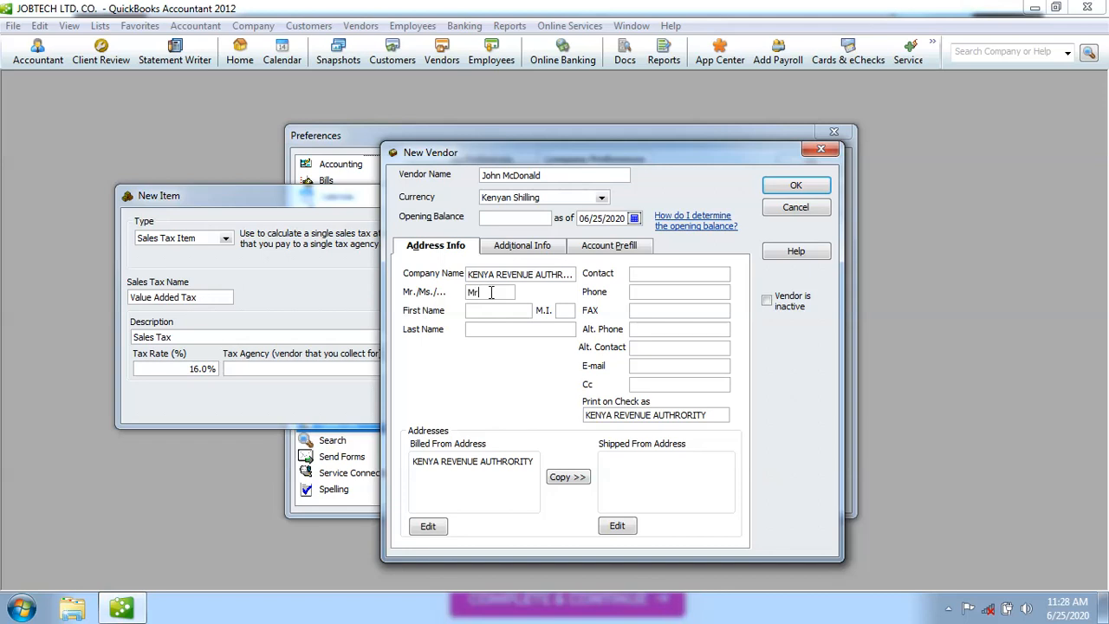
left_click(567, 275)
key("BackSpace")
key("BackSpace")
key("BackSpace")
key("BackSpace")
key("BackSpace")
key("BackSpace")
key("BackSpace")
key("BackSpace")
key("BackSpace")
key("BackSpace")
key("BackSpace")
key("BackSpace")
key("BackSpace")
key("BackSpace")
key("BackSpace")
key("BackSpace")
key("BackSpace")
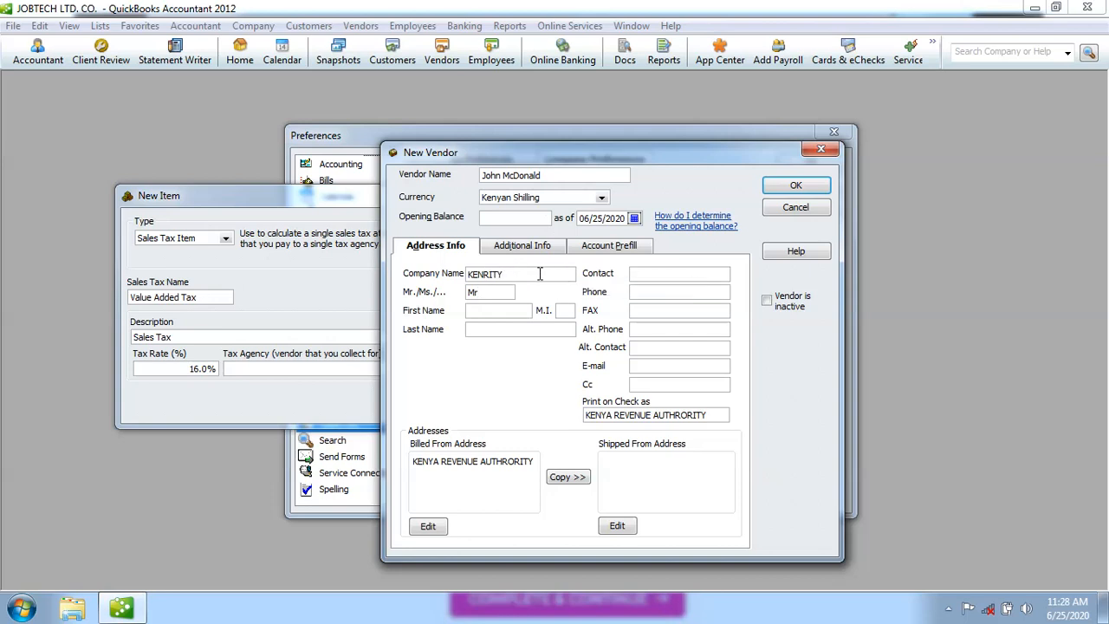
key("BackSpace")
key("BackSpace")
key("BackSpace")
key("BackSpace")
key("BackSpace")
key("BackSpace")
type("enya Revenue Authority")
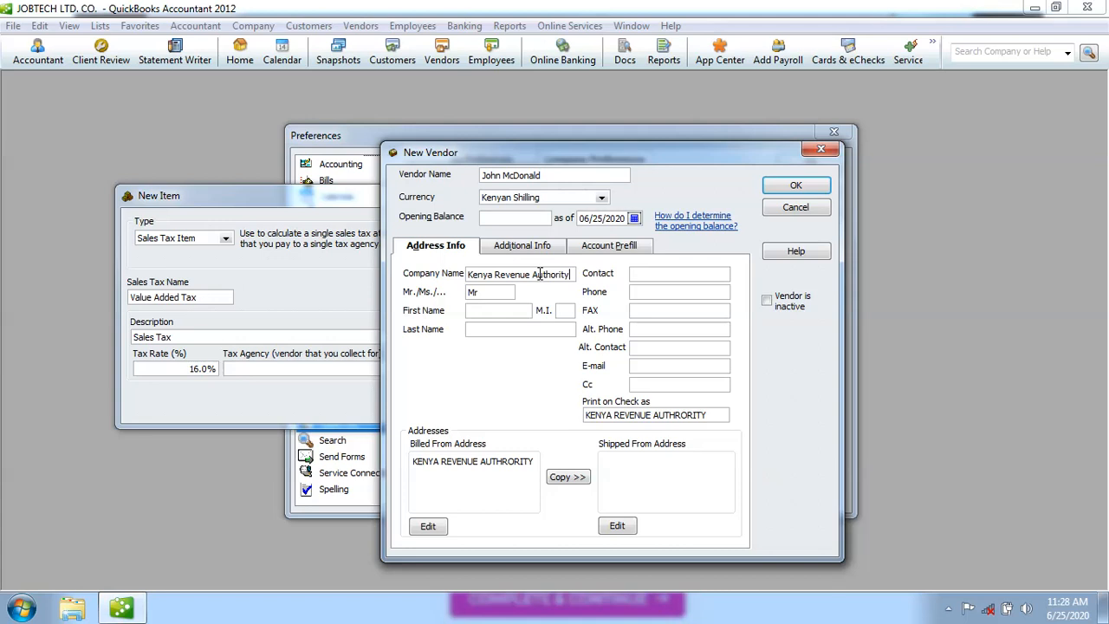
Fill in the vendor contact's first name and last name.
left_click(478, 315)
type("Johnh")
key("BackSpace")
key("BackSpace")
type("hn")
left_click(561, 310)
left_click(504, 485)
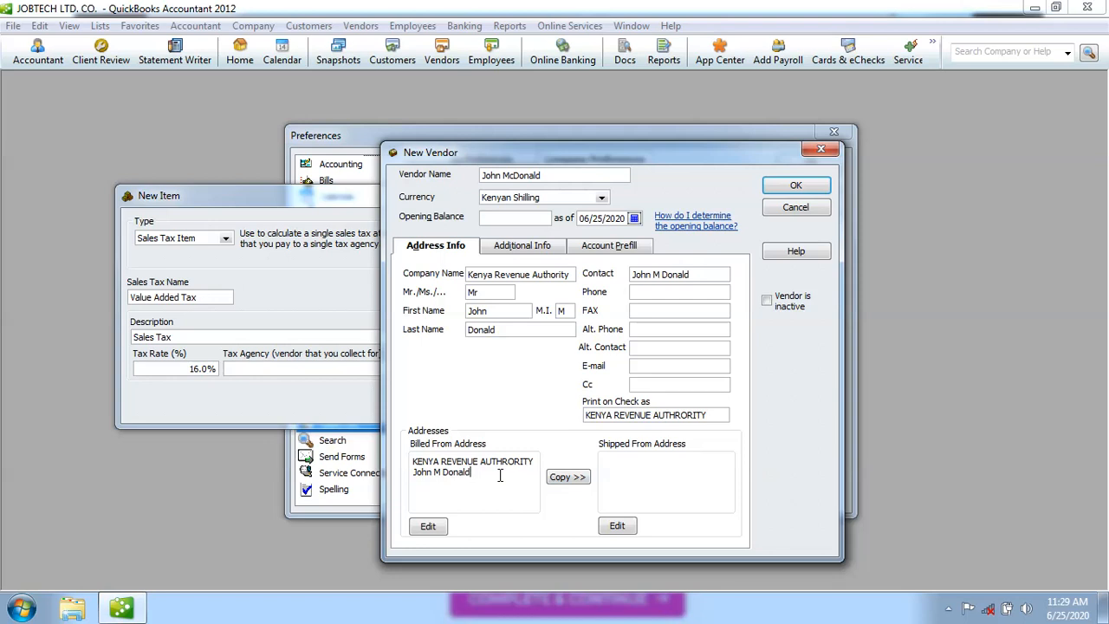
Enter the contact's phone number and e-mail address.
left_click(645, 293)
left_click(635, 367)
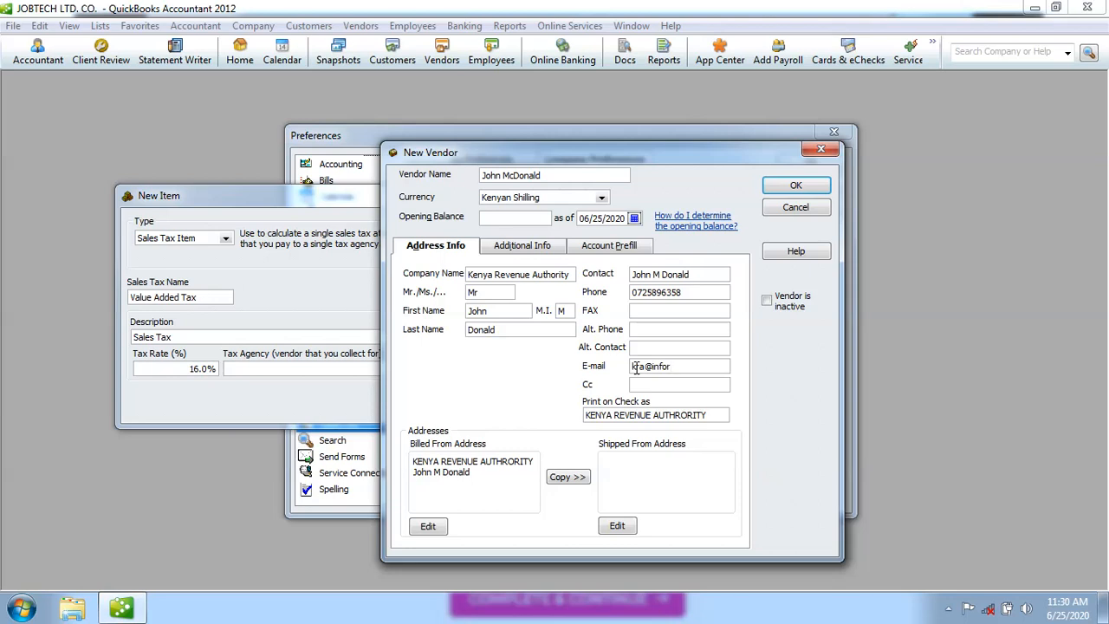
type(".ke")
key("BackSpace")
key("BackSpace")
key("BackSpace")
key("BackSpace")
key("BackSpace")
type("com")
Change the first billing address line to Kenya and open the address Edit dialog.
left_click(660, 387)
left_click(535, 461)
key("BackSpace")
key("BackSpace")
key("BackSpace")
key("BackSpace")
key("BackSpace")
key("BackSpace")
key("BackSpace")
key("BackSpace")
key("BackSpace")
key("BackSpace")
key("BackSpace")
key("BackSpace")
key("BackSpace")
key("BackSpace")
key("BackSpace")
key("BackSpace")
key("BackSpace")
key("BackSpace")
key("BackSpace")
key("BackSpace")
key("BackSpace")
key("BackSpace")
key("BackSpace")
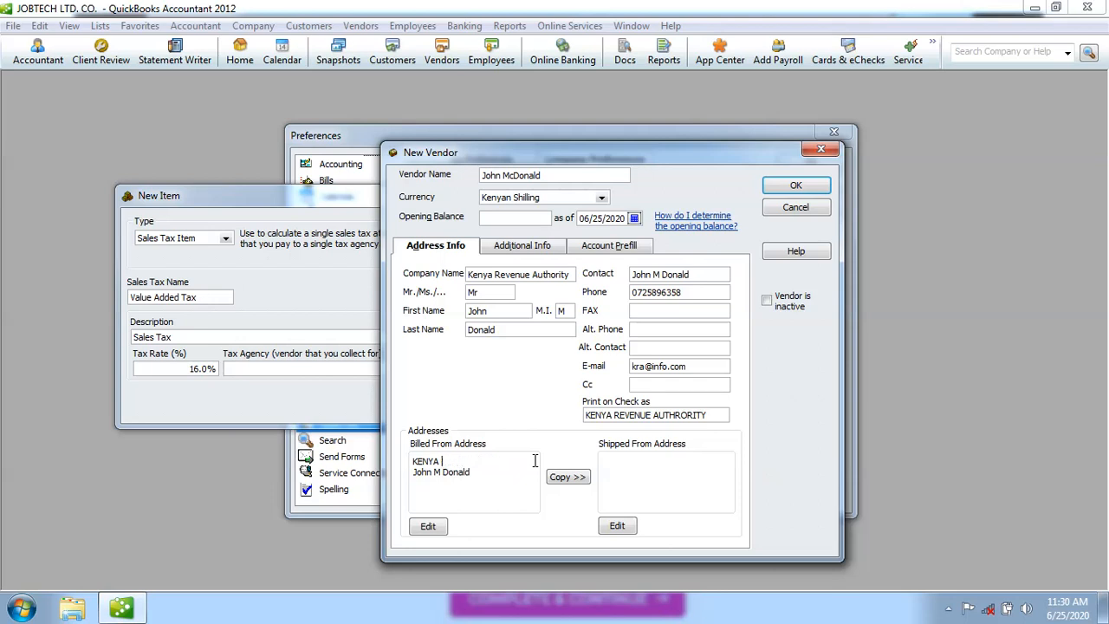
type("enya")
left_click(428, 526)
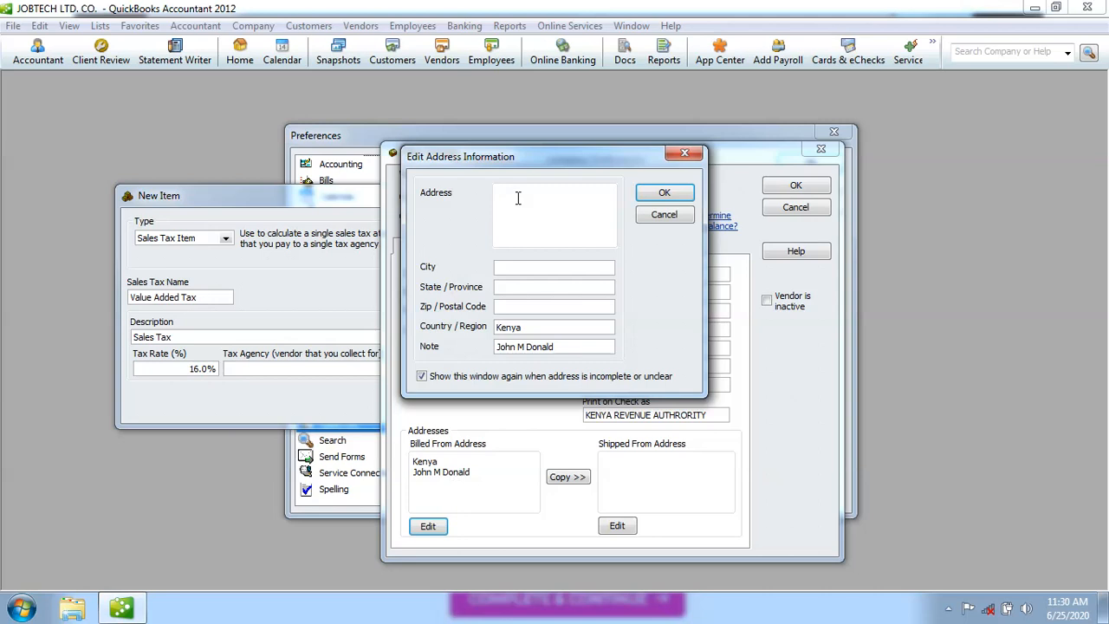
Enter address 'Kenya Revenue Authority P.O. Box, 346', clear the note, and set city to Nairobi.
type("keyna")
key("BackSpace")
key("BackSpace")
key("BackSpace")
key("BackSpace")
key("BackSpace")
key("BackSpace")
type("Kenya")
type(" Reven")
type("ue")
type(" Autho")
type("r")
type("ity ")
type("P.")
type("O")
type(". Bo")
type("x, 346")
left_click(559, 347)
key("BackSpace")
key("BackSpace")
key("BackSpace")
key("BackSpace")
key("BackSpace")
key("BackSpace")
key("BackSpace")
key("BackSpace")
key("BackSpace")
key("BackSpace")
key("BackSpace")
key("BackSpace")
key("BackSpace")
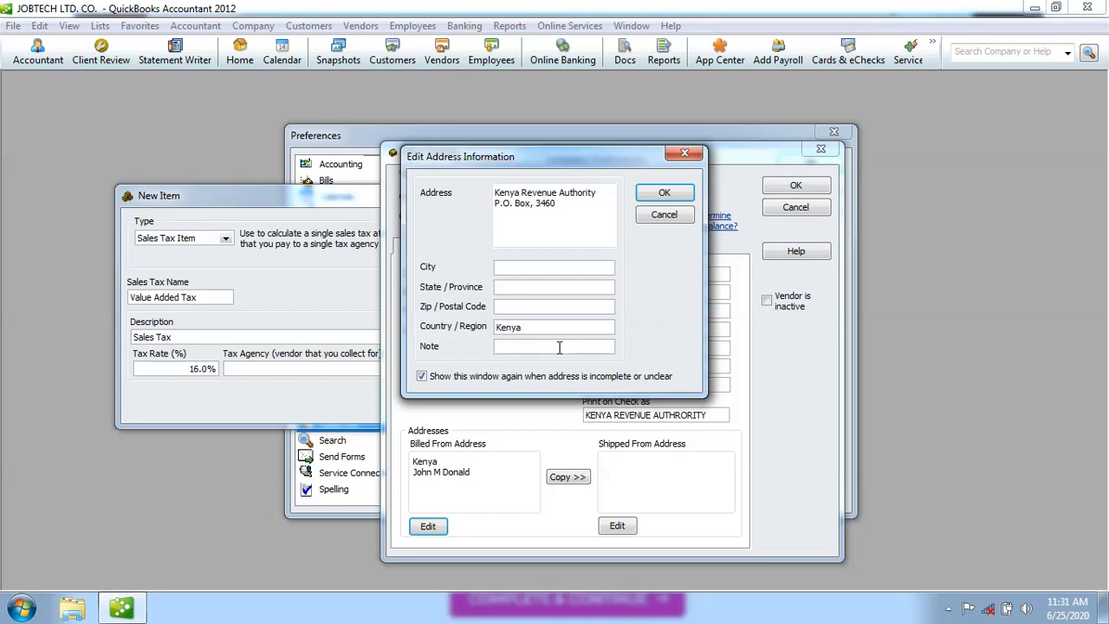
left_click(509, 267)
type("Nairobi")
Confirm the vendor's billing address and save the vendor as the Value Added Tax agency.
left_click(664, 194)
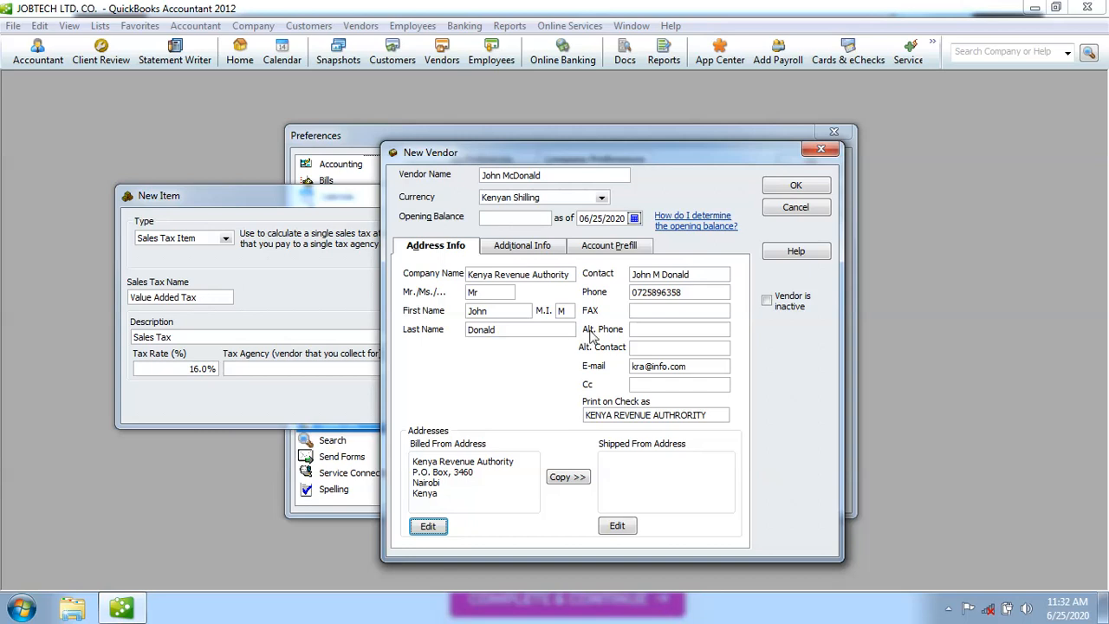
left_click(796, 188)
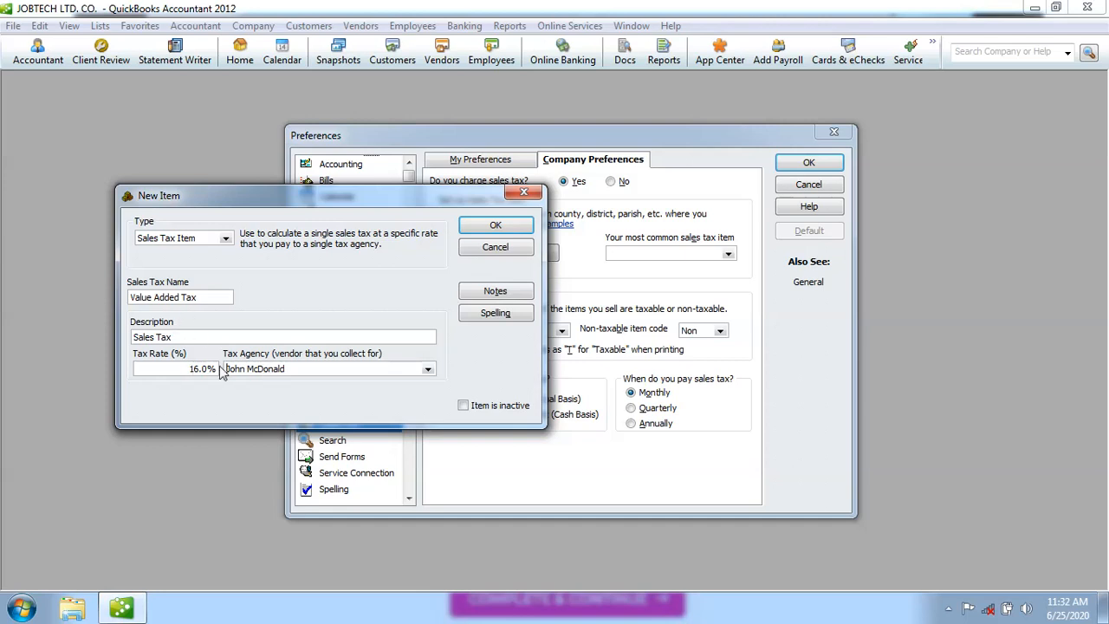
Save the 16% Value Added Tax item, returning to Sales Tax preferences.
left_click(497, 227)
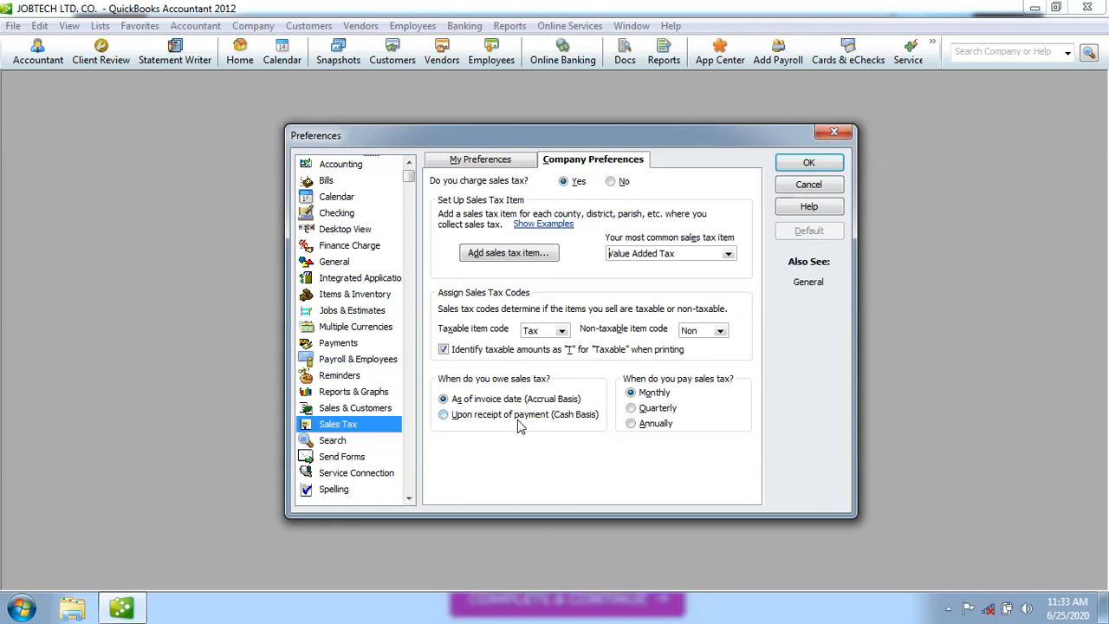
Keep sales tax owed as of invoice date and paid monthly, after trying the alternatives.
left_click(444, 415)
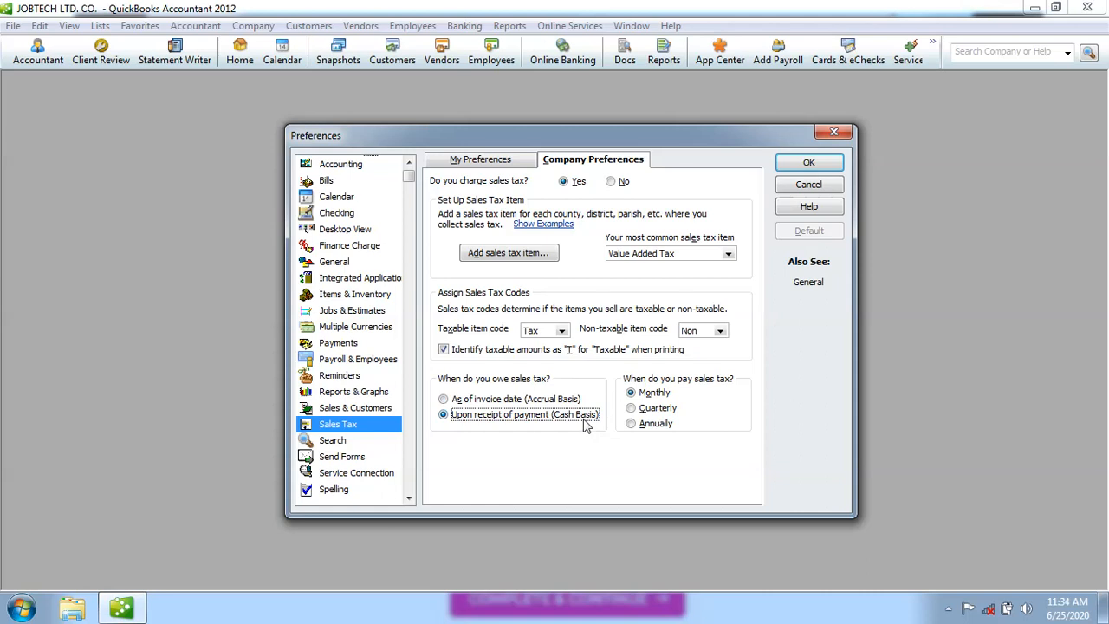
left_click(443, 401)
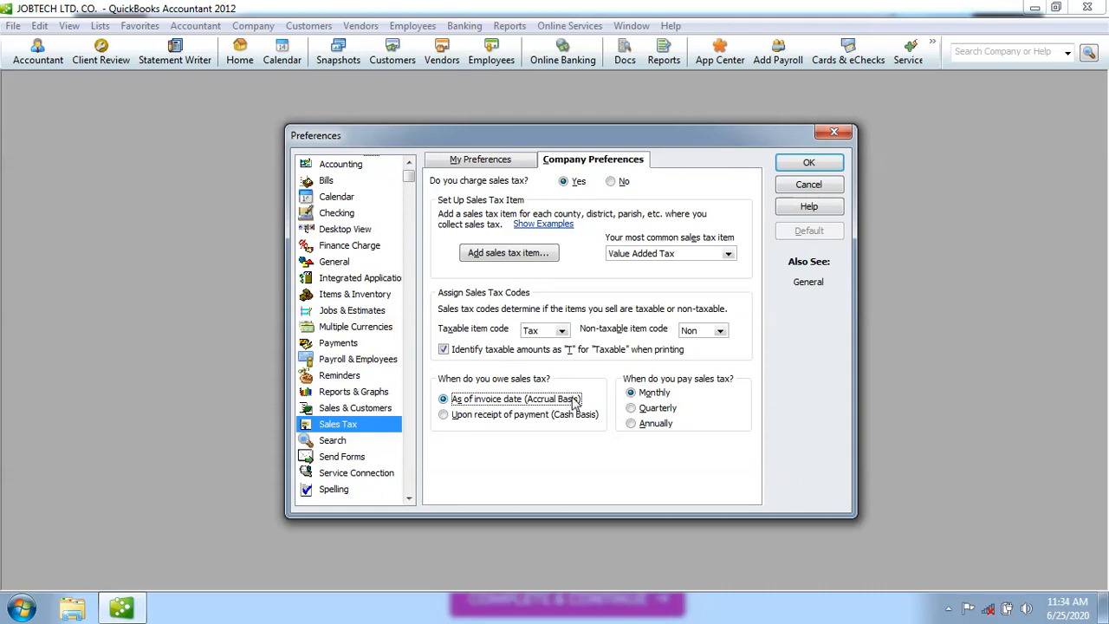
left_click(443, 415)
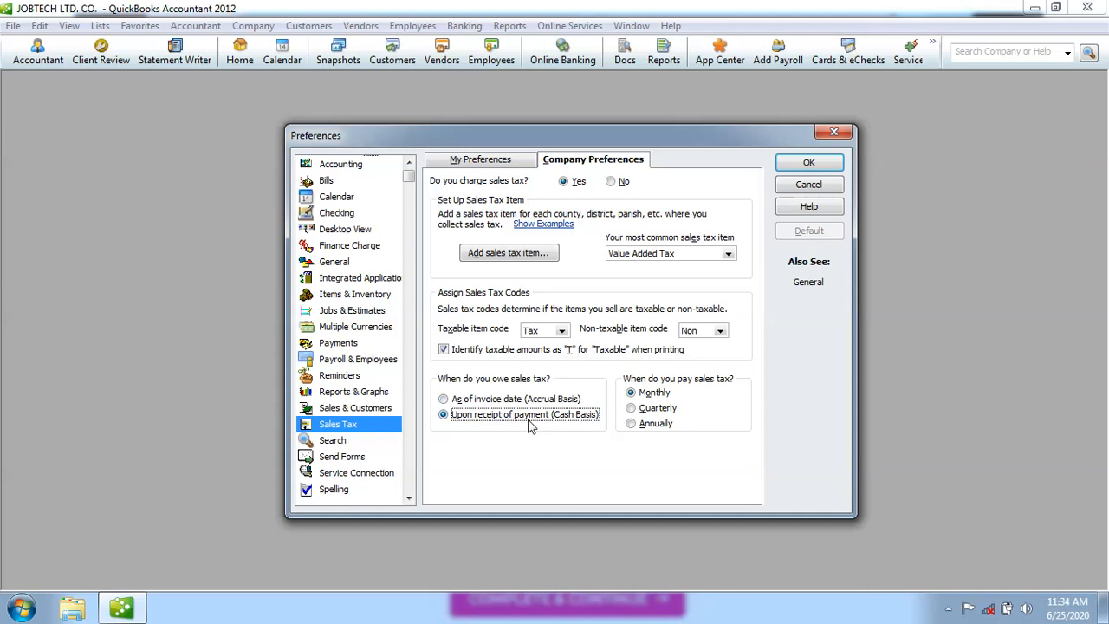
left_click(443, 400)
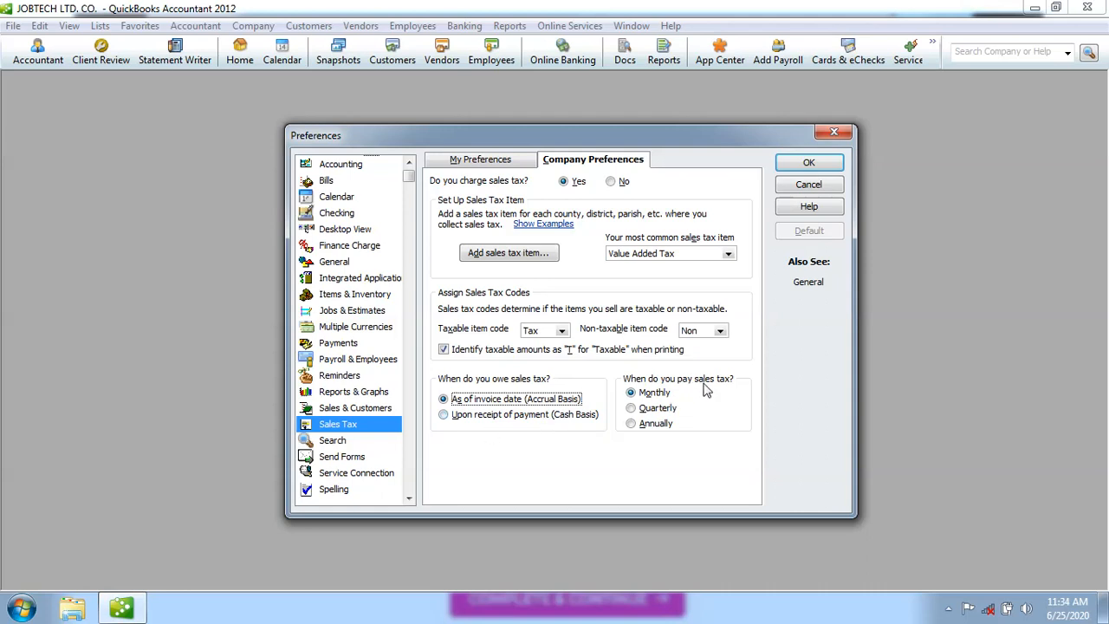
left_click(631, 408)
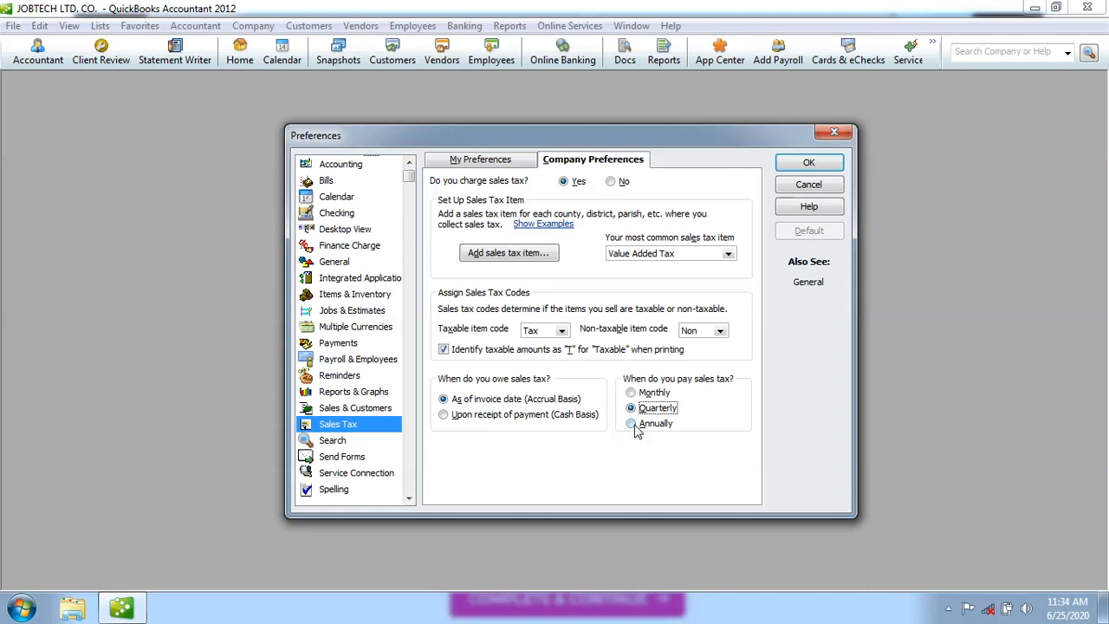
left_click(632, 425)
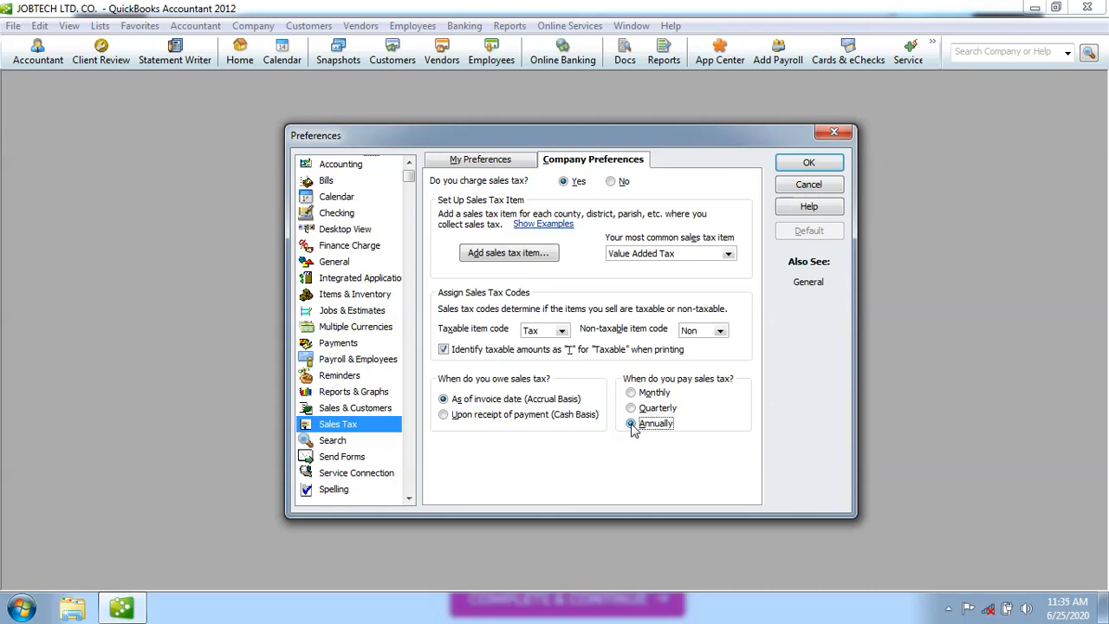
left_click(631, 393)
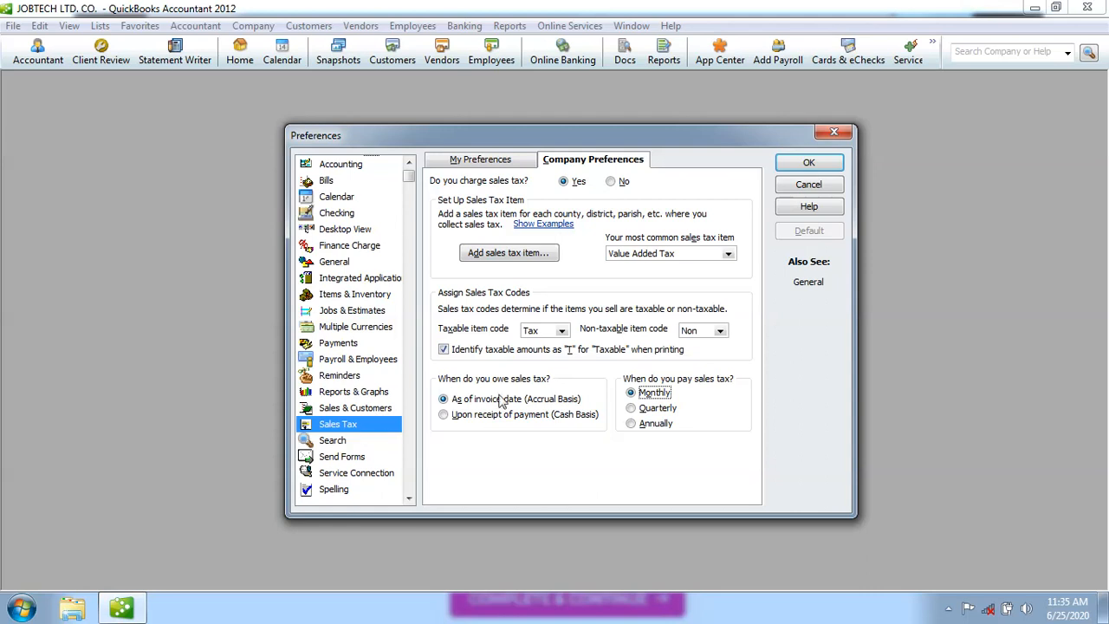
left_click(411, 500)
left_click(411, 500)
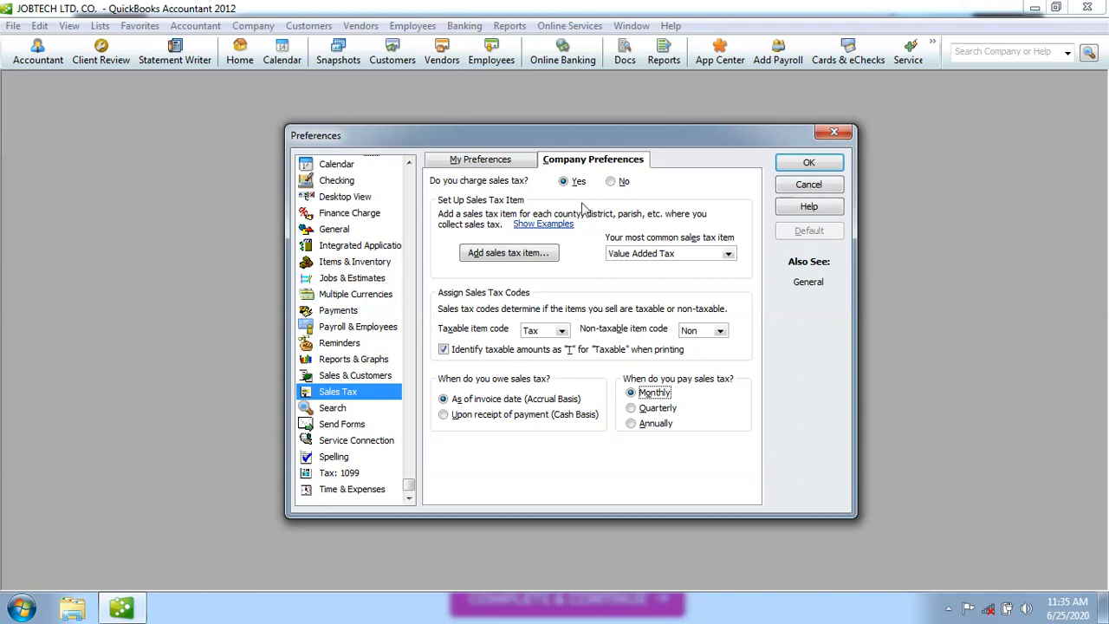
Save the sales tax changes, making existing customers taxable but leaving inventory parts non-taxable.
left_click(339, 460)
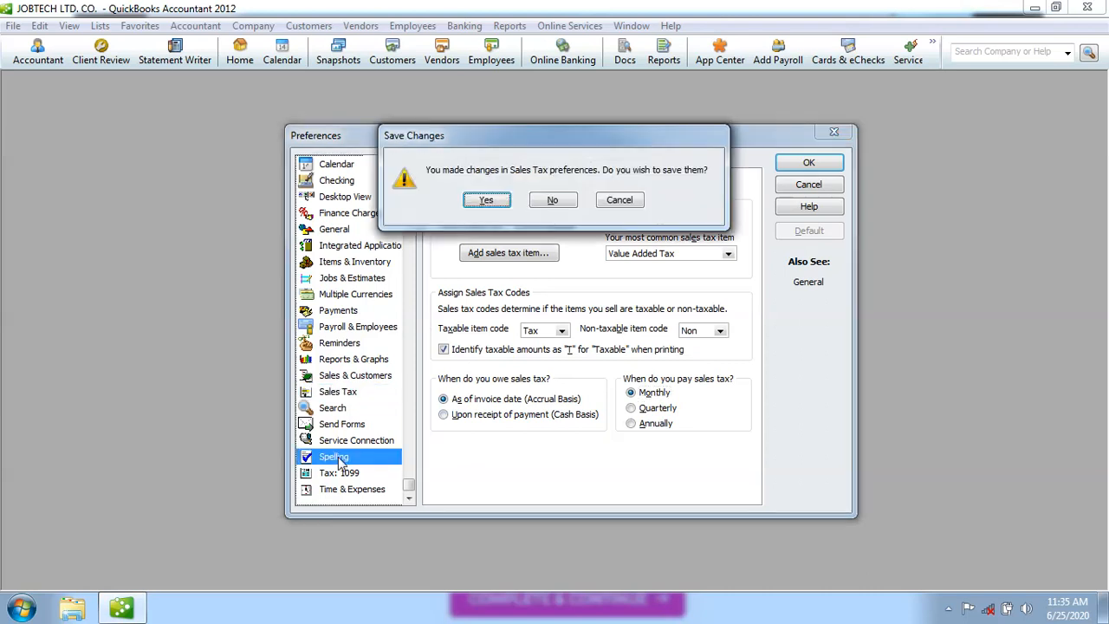
left_click(486, 203)
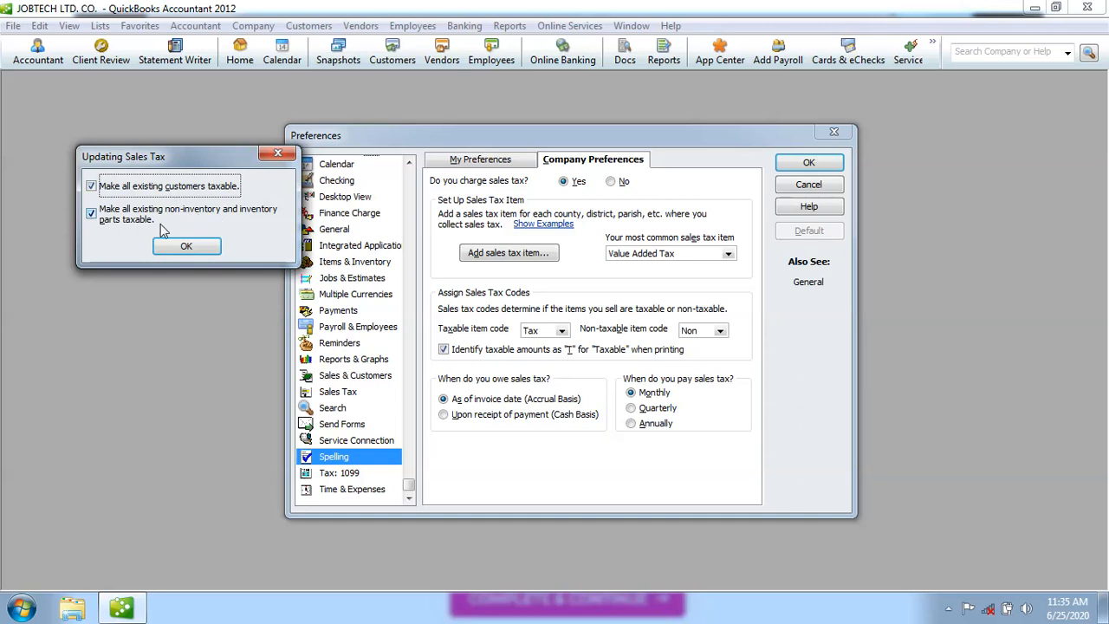
left_click(91, 213)
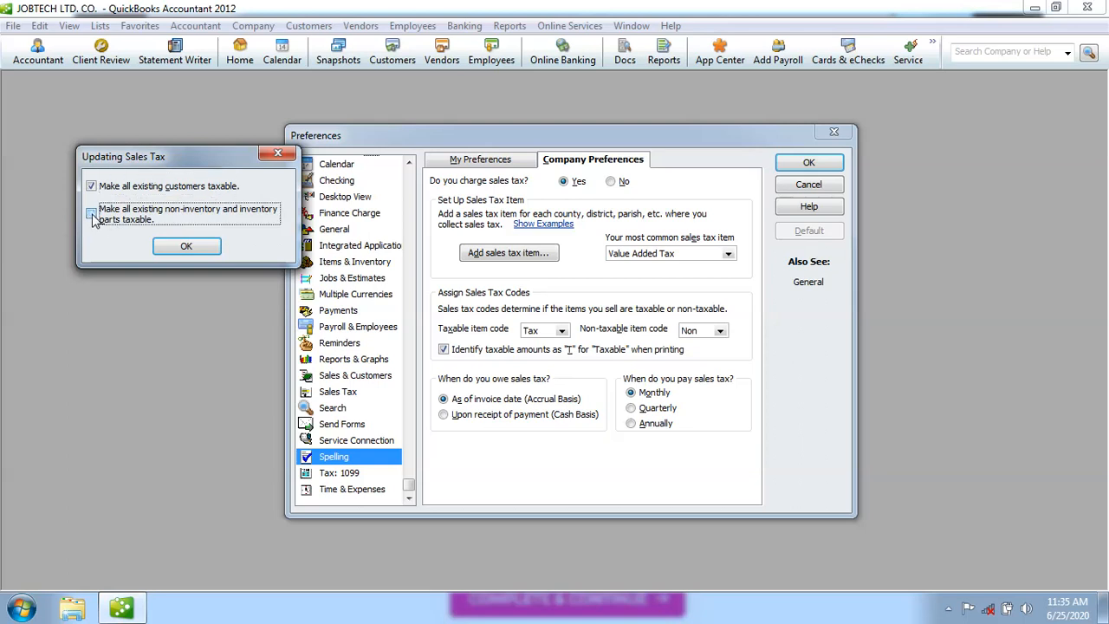
left_click(185, 246)
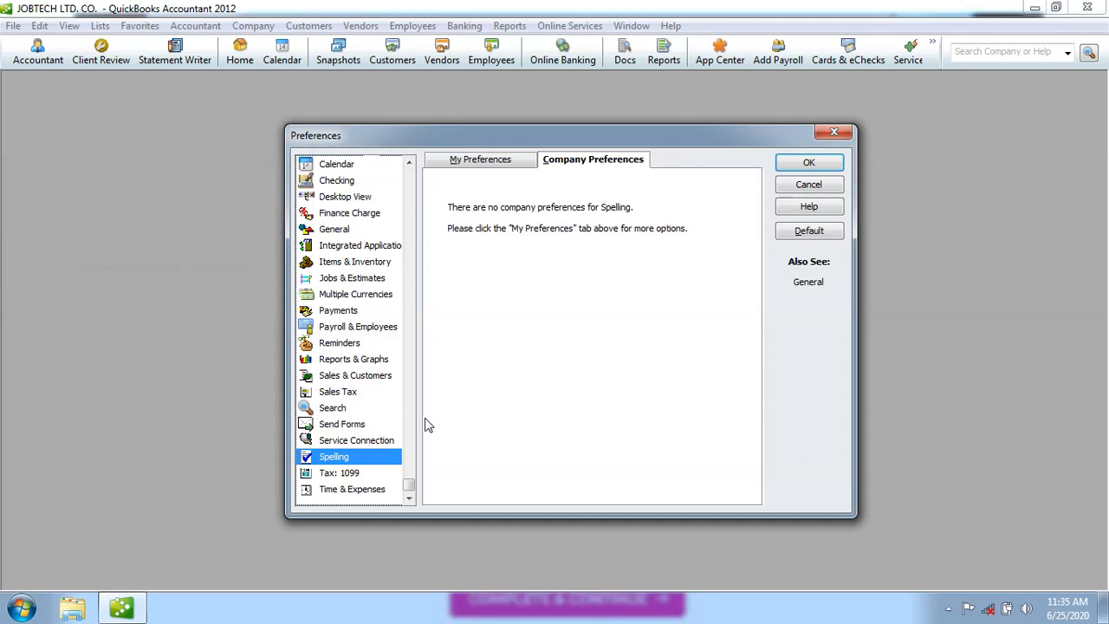
In My Preferences, have spell check ignore internet addresses and words with a capitalized first letter.
left_click(493, 166)
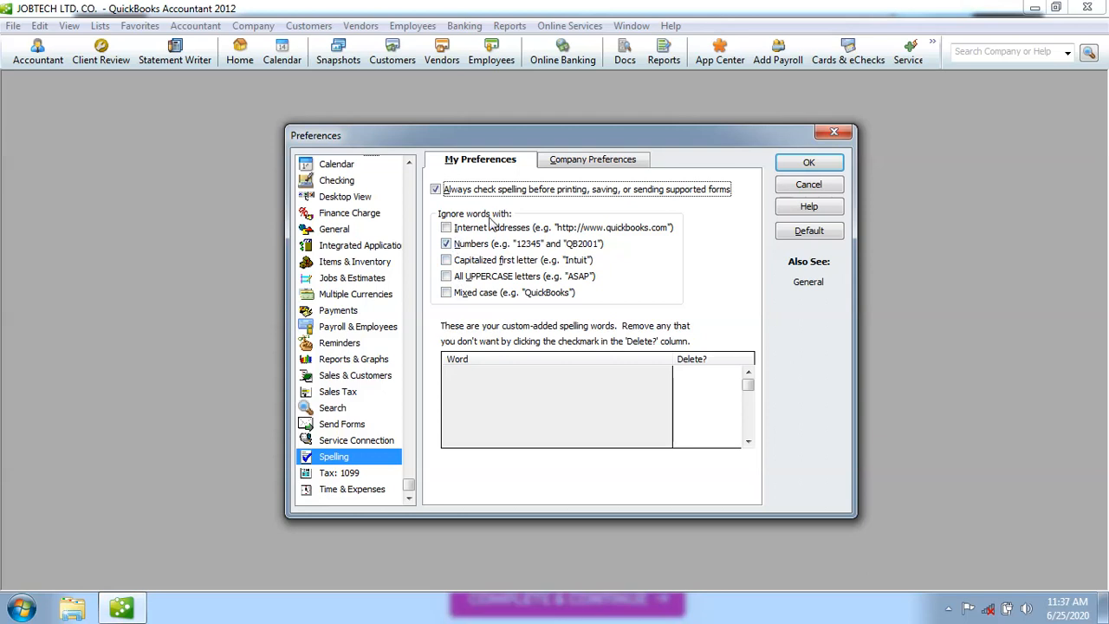
left_click(445, 229)
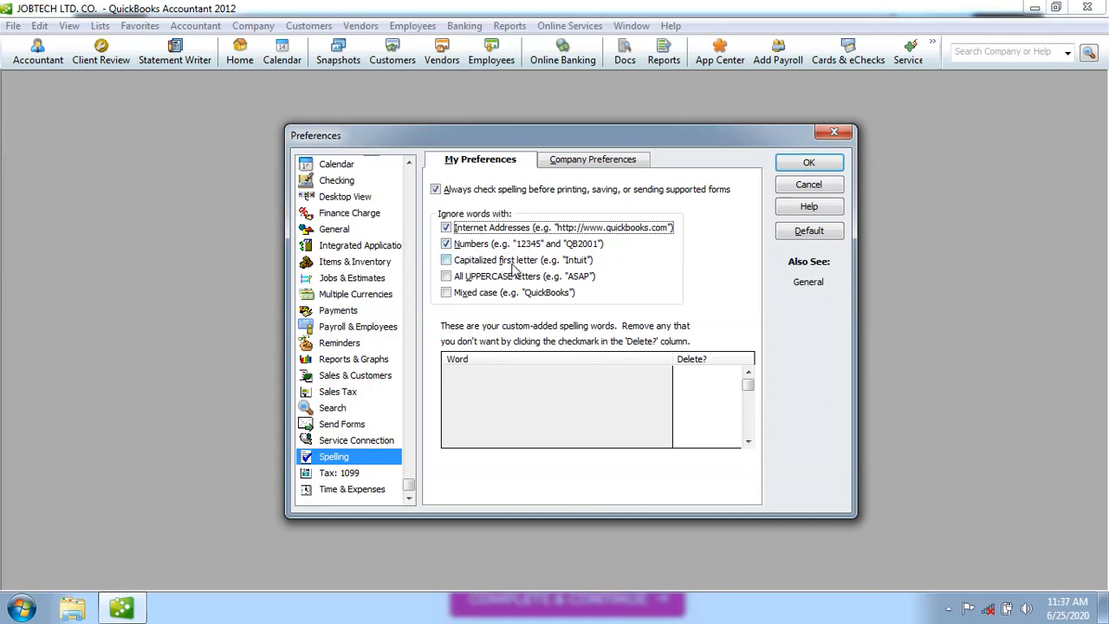
left_click(446, 261)
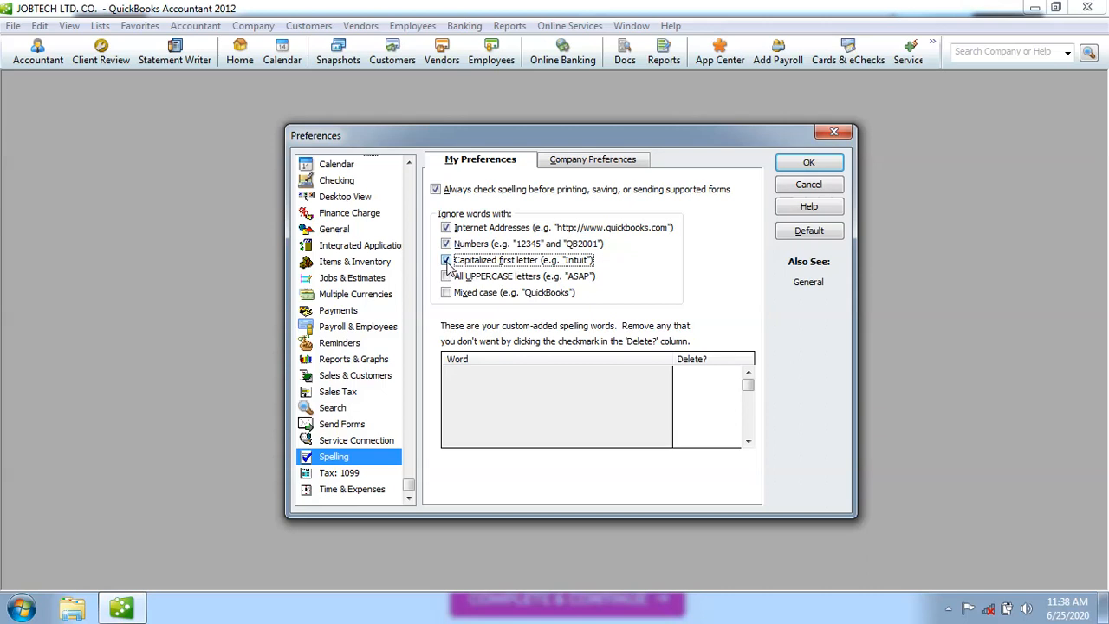
left_click(373, 492)
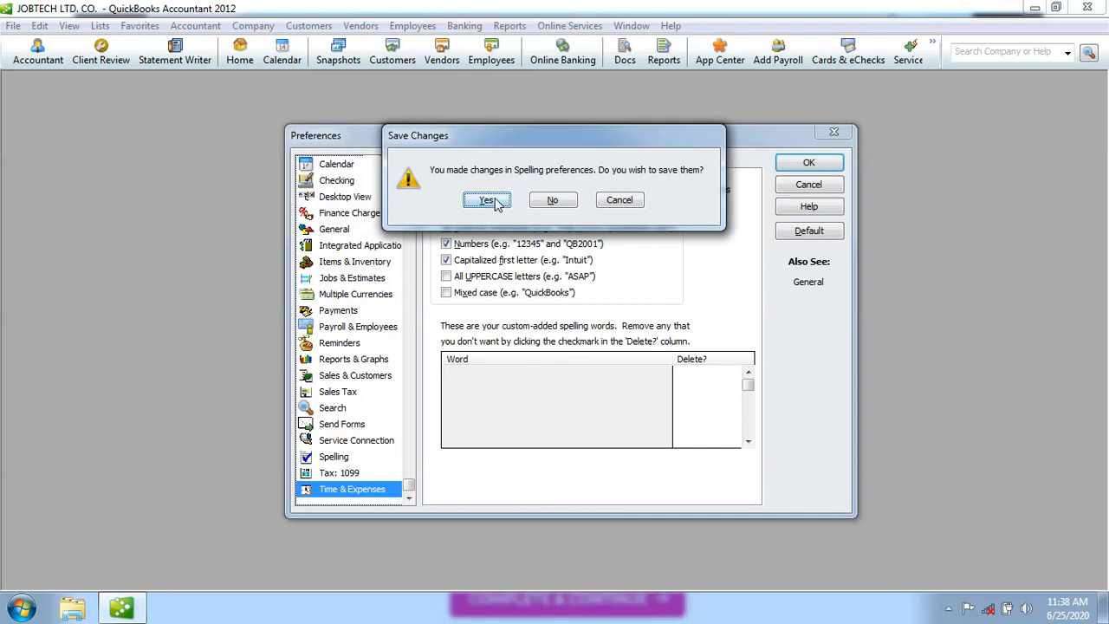
Save the spelling changes and view the Time & Expenses company settings: time tracking on, weeks starting Monday.
left_click(488, 201)
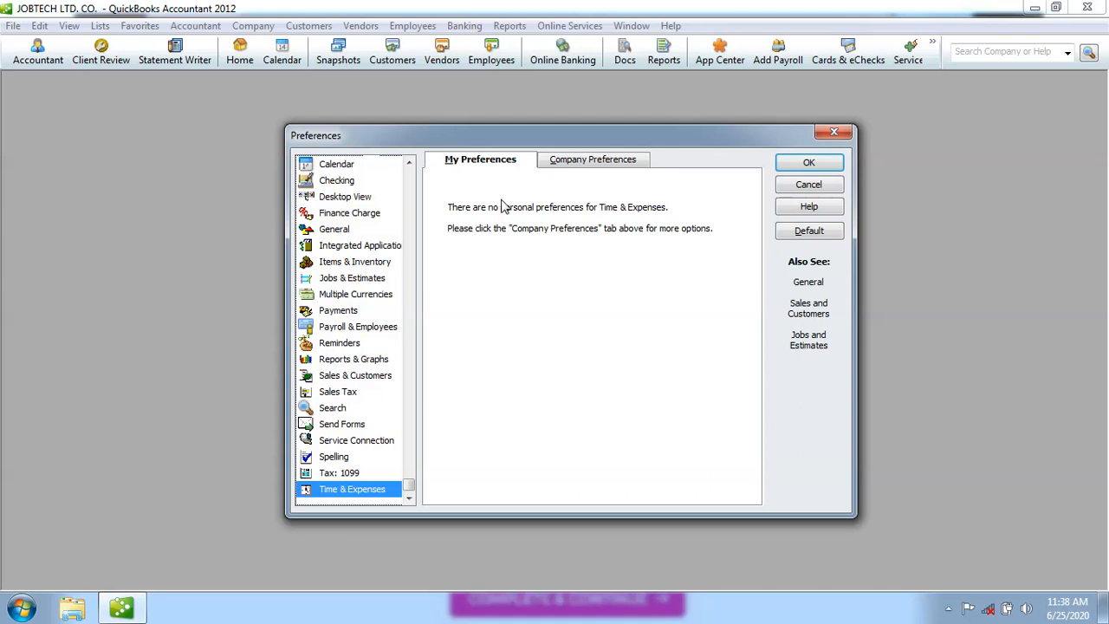
left_click(576, 165)
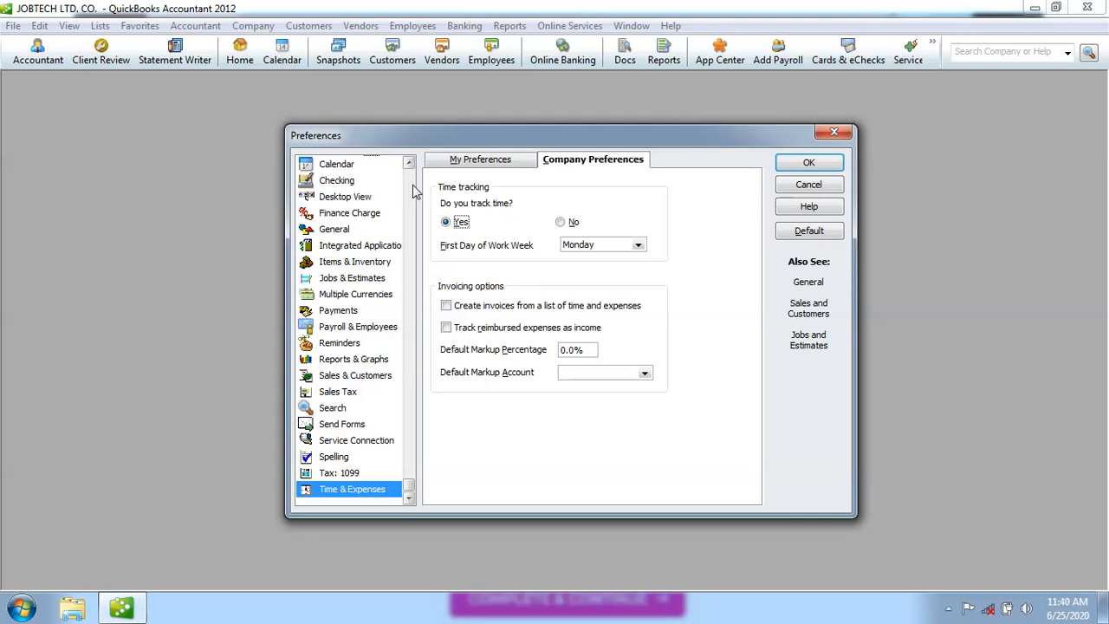
scroll(413, 186, "up", 1)
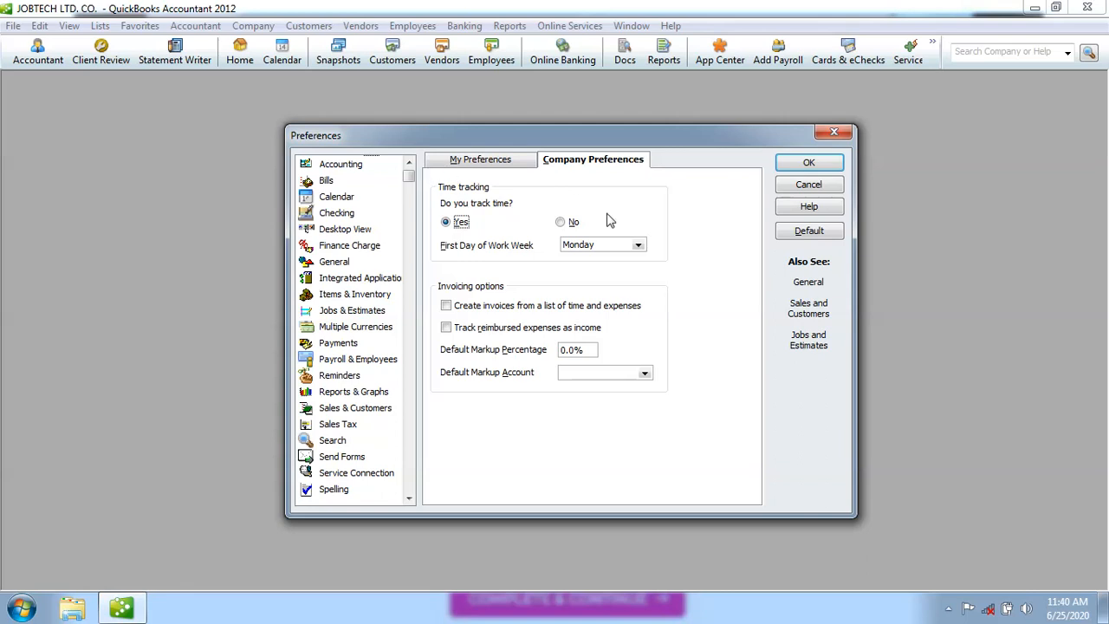
Apply Preferences, close the Accountant Center, and maximize the Home window.
left_click(808, 164)
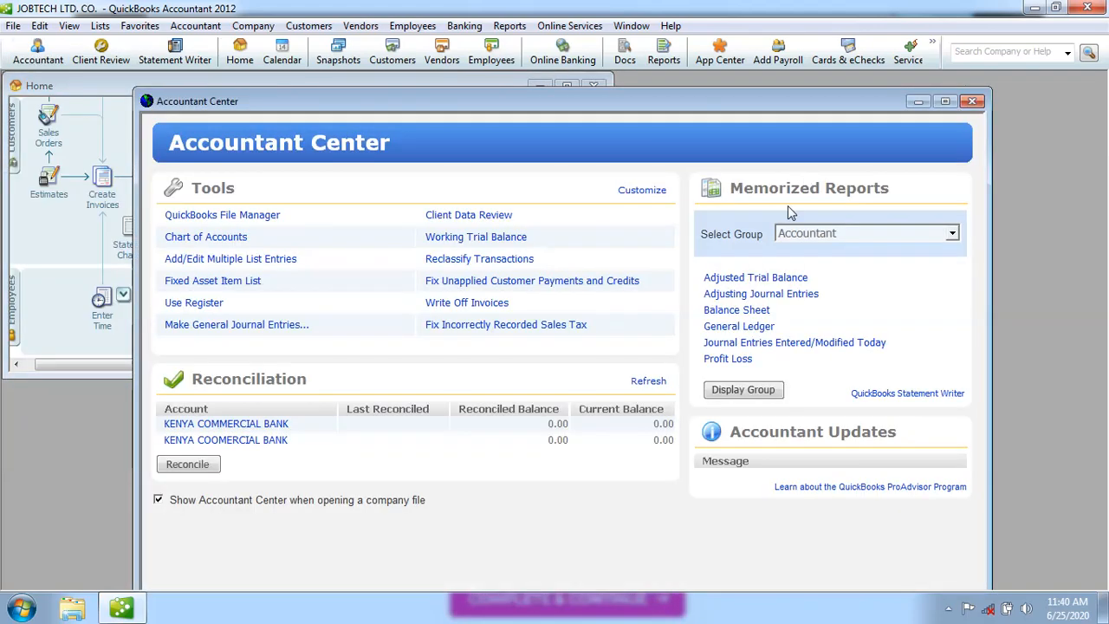
left_click(972, 101)
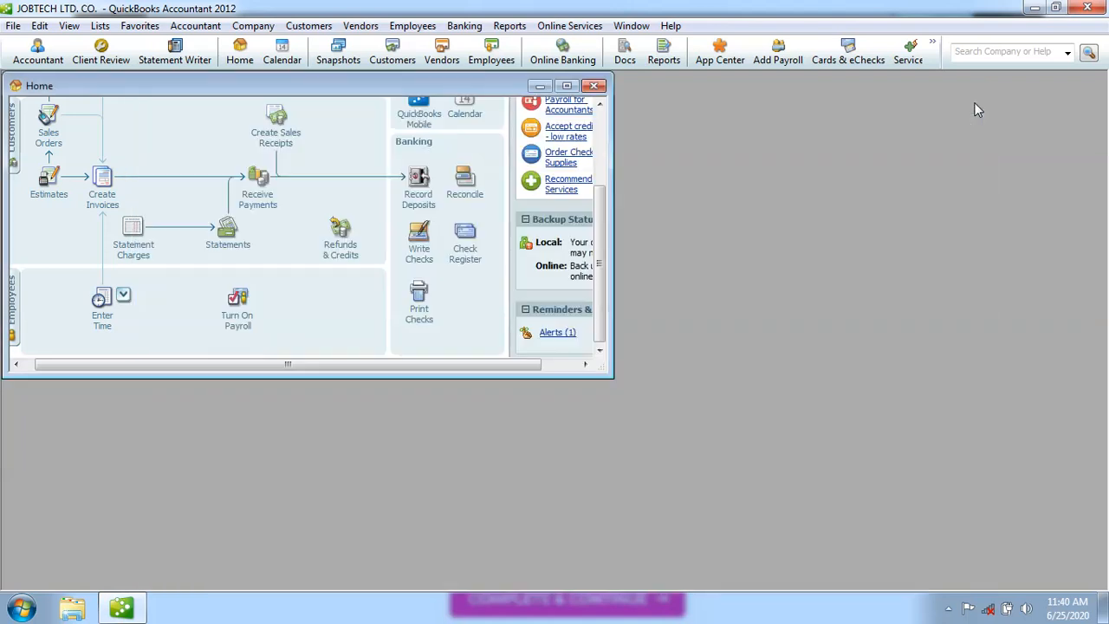
left_click(567, 86)
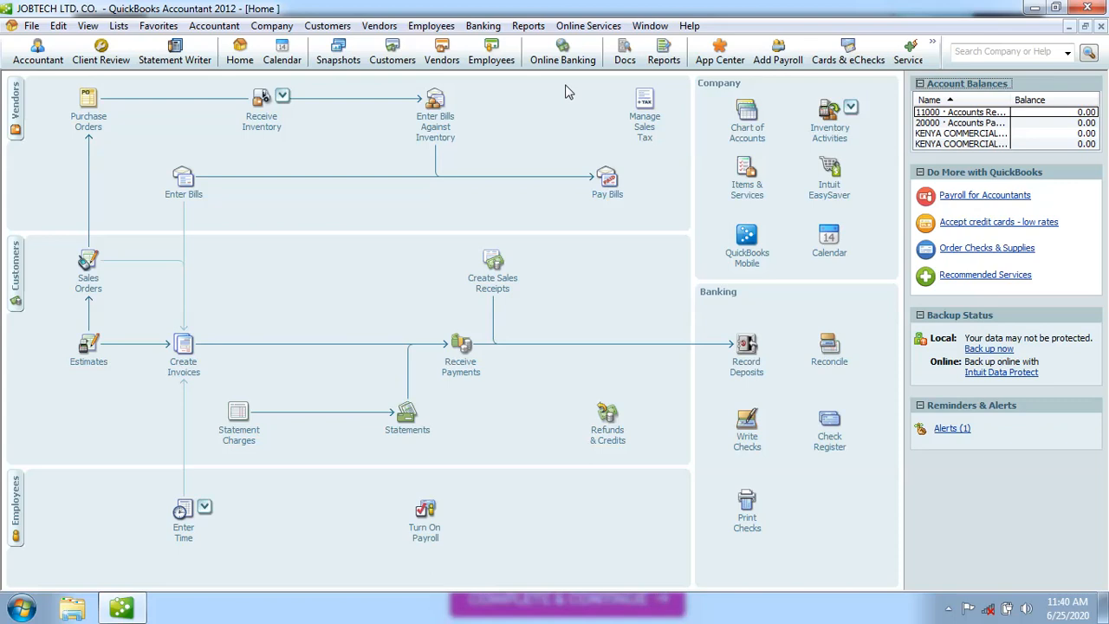